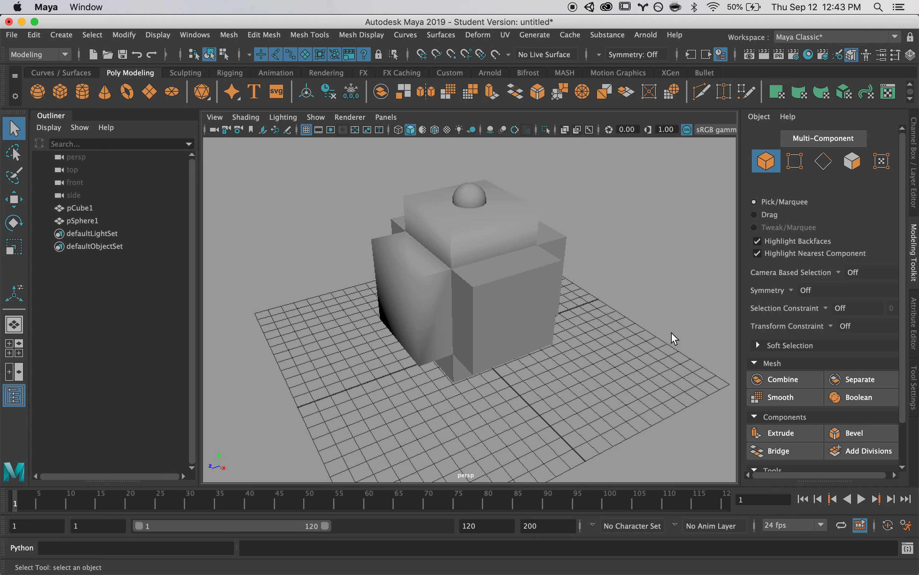
Step: Examine the stepped cube and the sphere on top by selecting them individually and together
click(481, 211)
click(470, 197)
alt+drag(375, 203, 399, 198)
click(455, 207)
shift+click(467, 193)
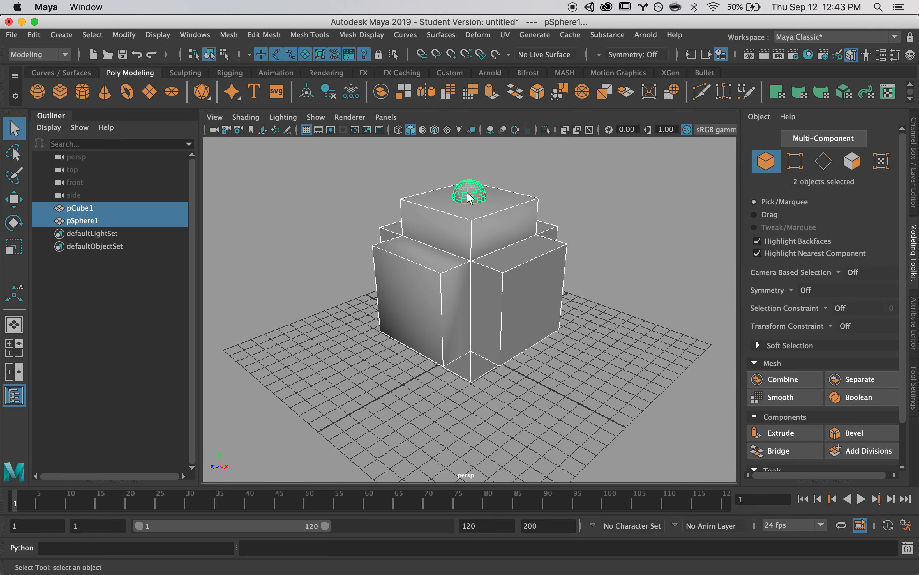
click(578, 177)
click(480, 188)
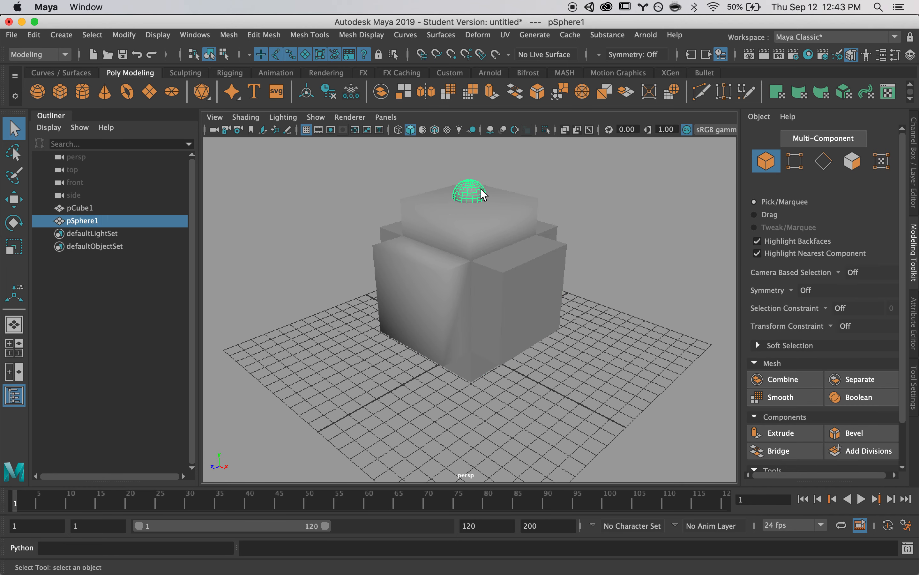
click(479, 232)
click(475, 189)
click(478, 241)
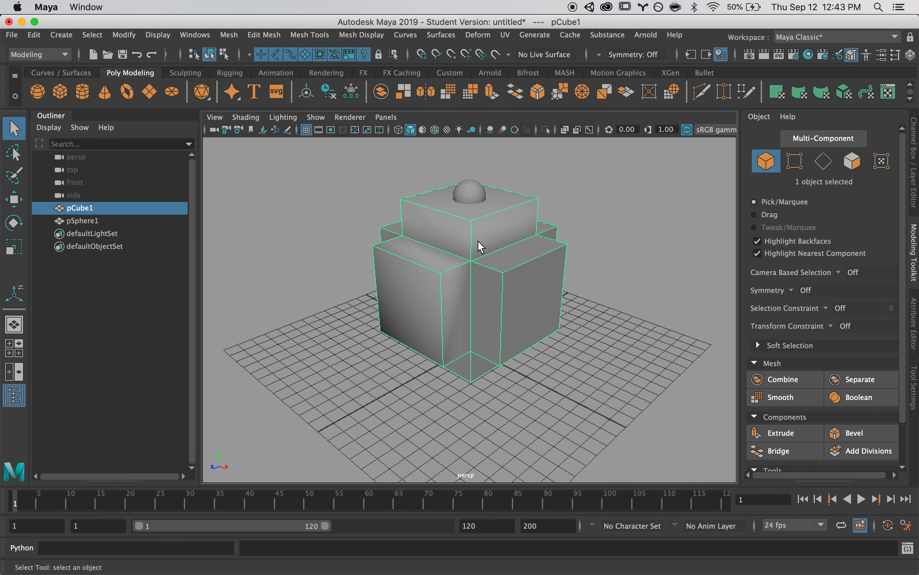
Step: Compare the transform values and input history of the stepped cube and the sphere by selecting each in turn
click(908, 198)
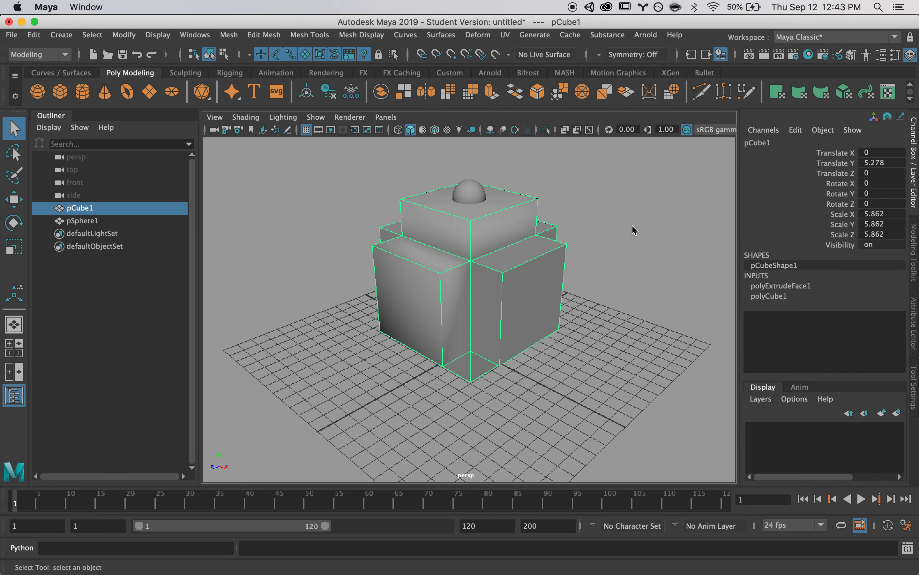
click(475, 192)
click(478, 230)
click(474, 194)
click(475, 219)
click(472, 198)
click(476, 219)
click(462, 193)
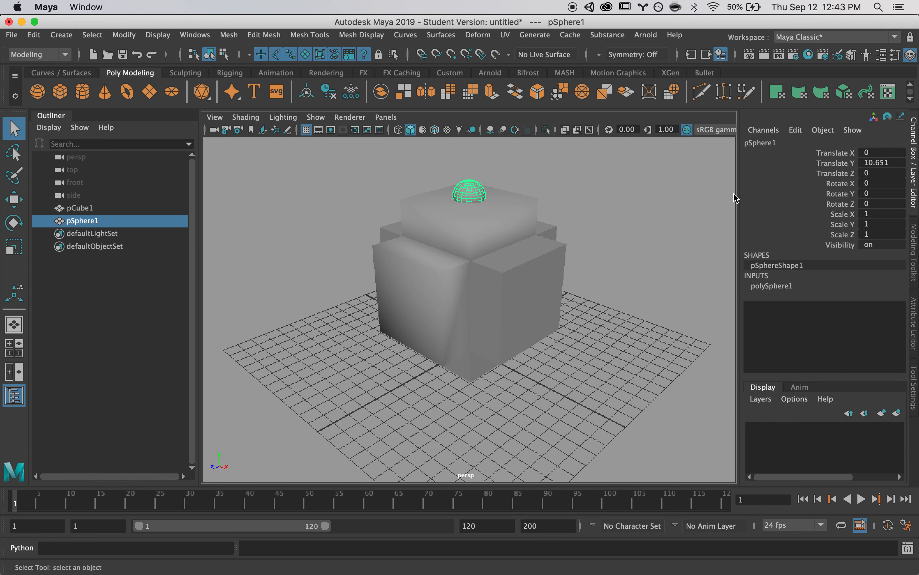
click(559, 205)
click(509, 218)
click(466, 188)
Step: Select the stepped cube and switch to the UV Editing workspace
click(503, 237)
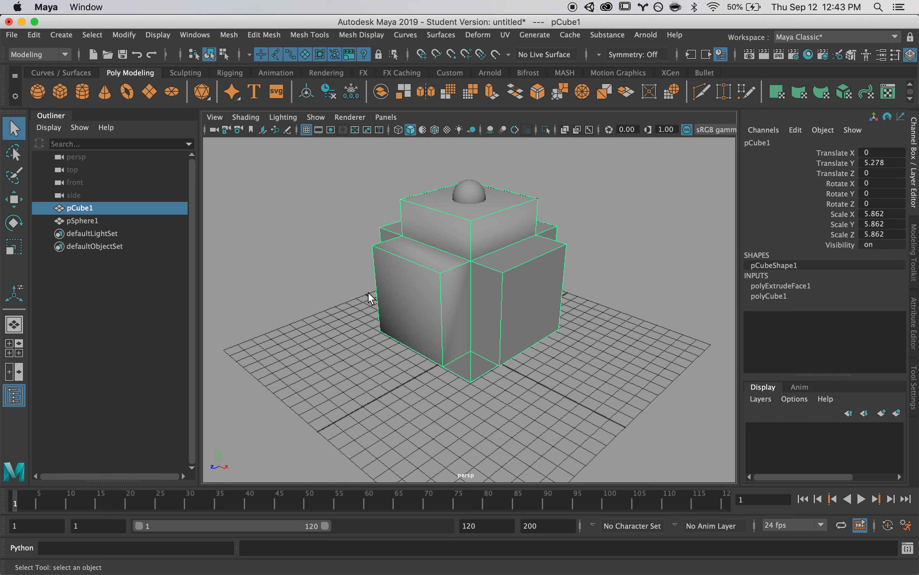
click(799, 38)
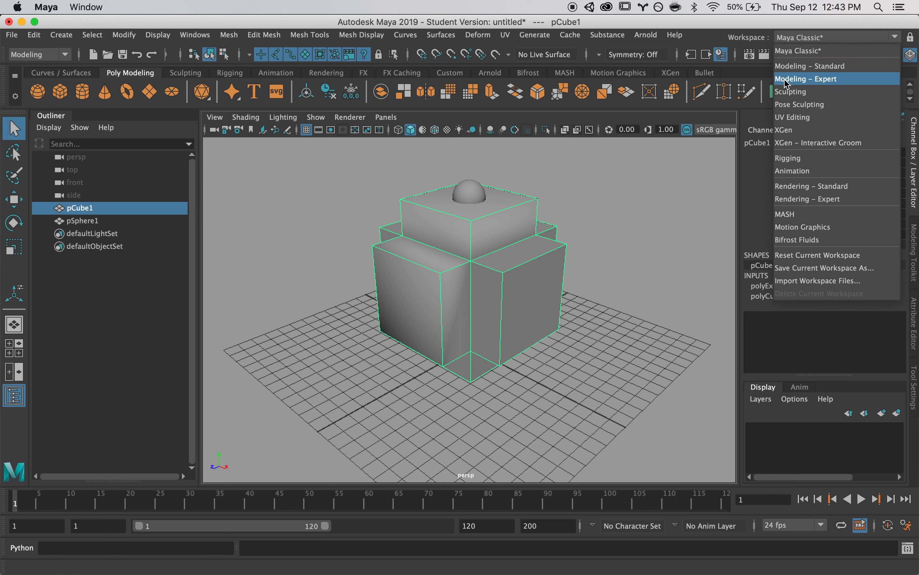
click(793, 118)
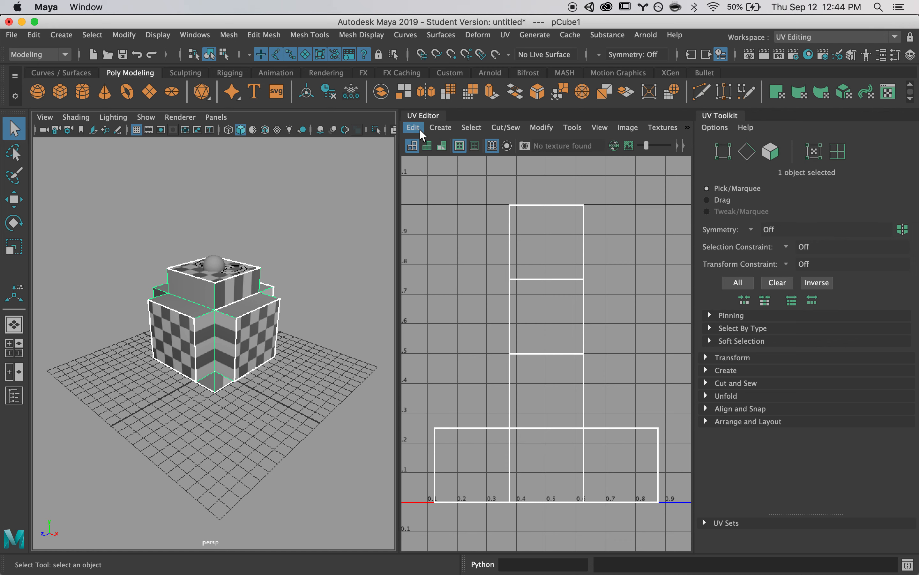
Step: Apply an Automatic UV projection to the stepped cube
click(437, 130)
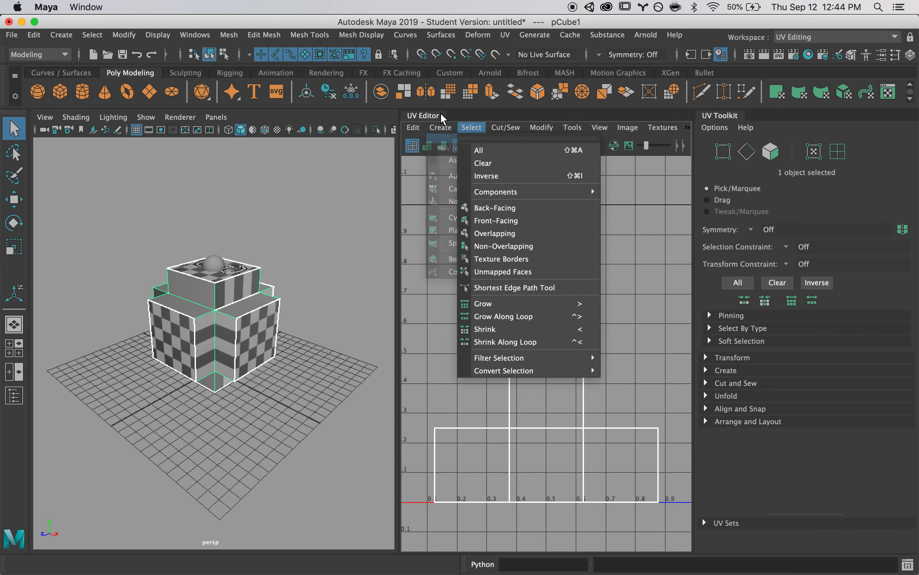
mouse_move(441, 127)
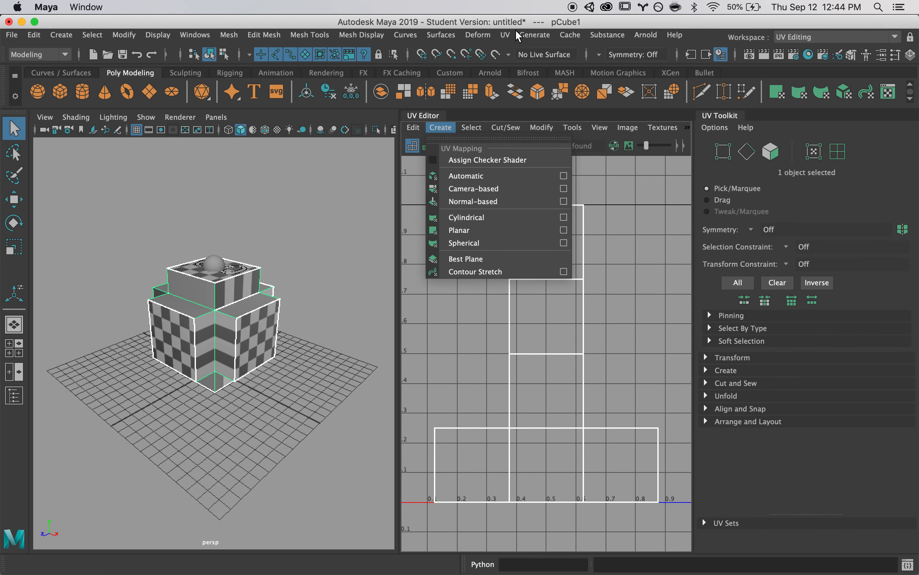
click(509, 34)
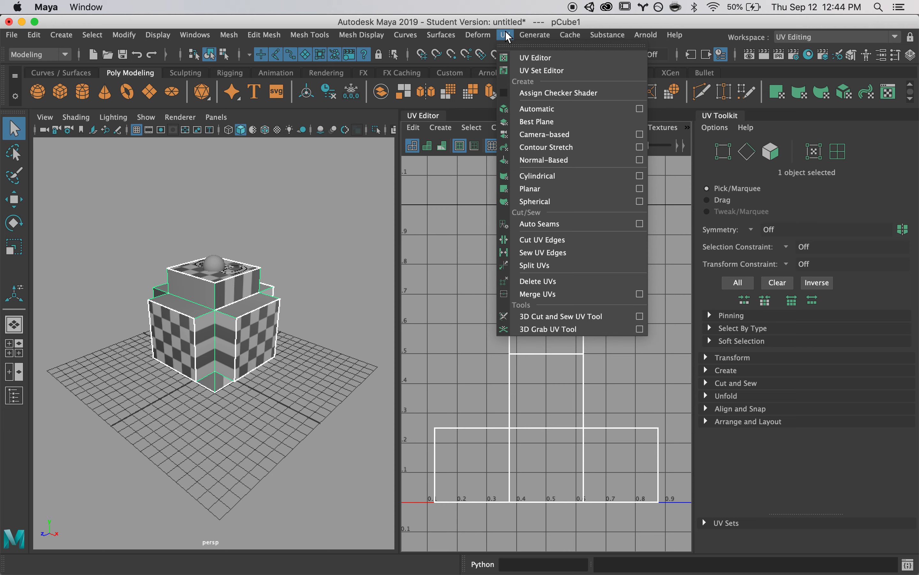
click(535, 110)
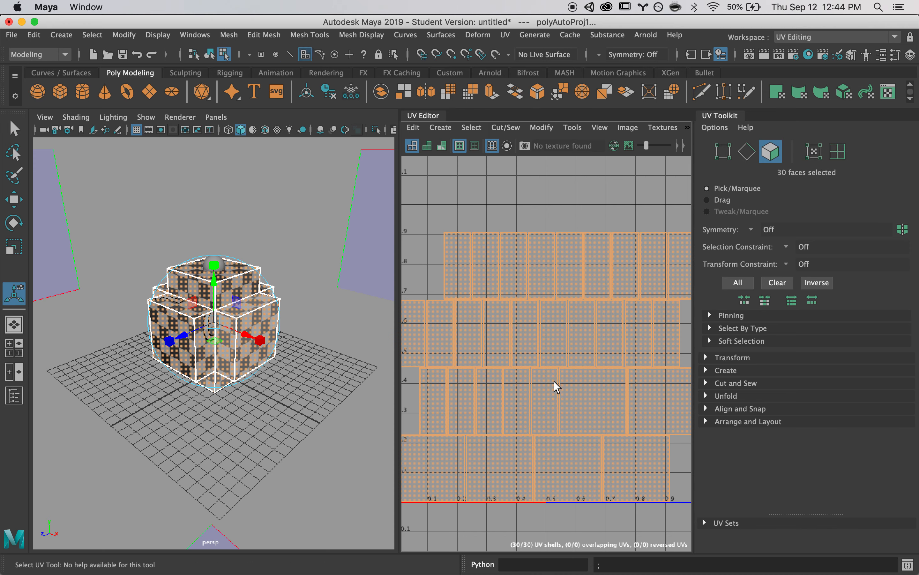
scroll(543, 355, down, 4)
click(507, 266)
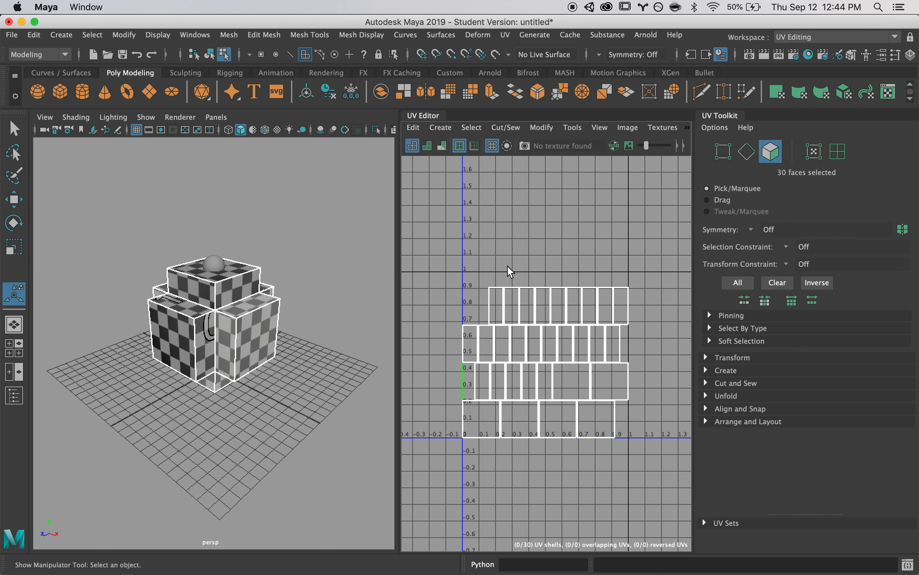
Step: Examine the UV layouts of the cube's top face, the sphere and the whole cube, along with the checker pattern on the model
key(q)
click(216, 261)
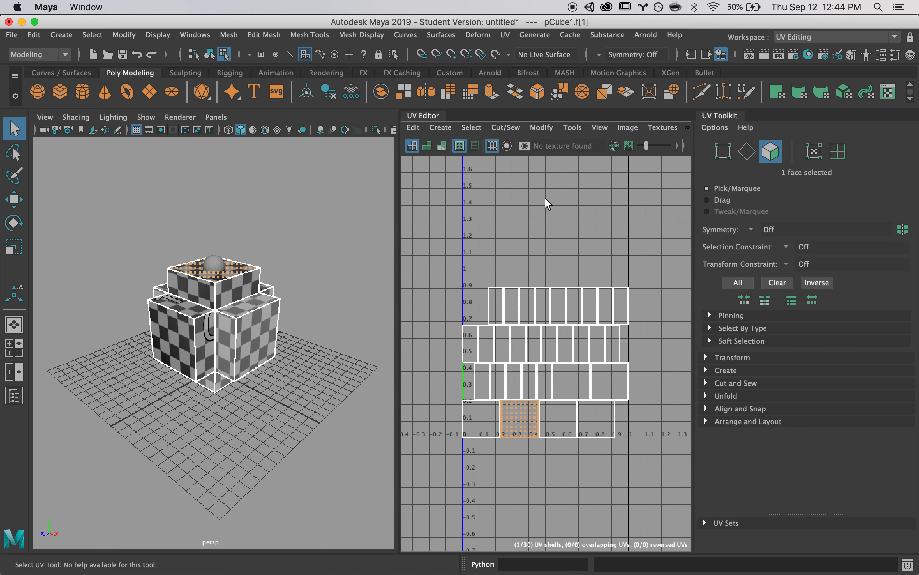
right_drag(208, 209, 268, 194)
click(219, 264)
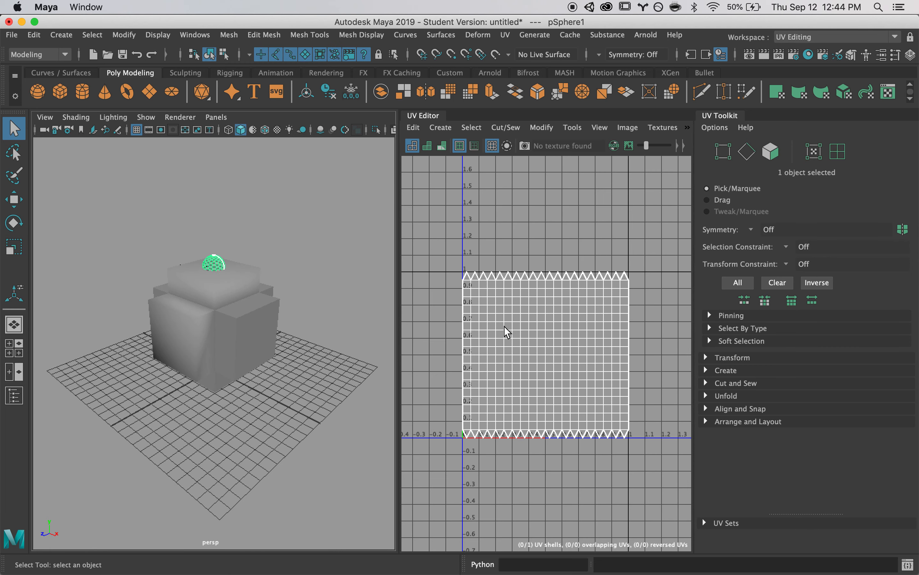
scroll(214, 264, up, 8)
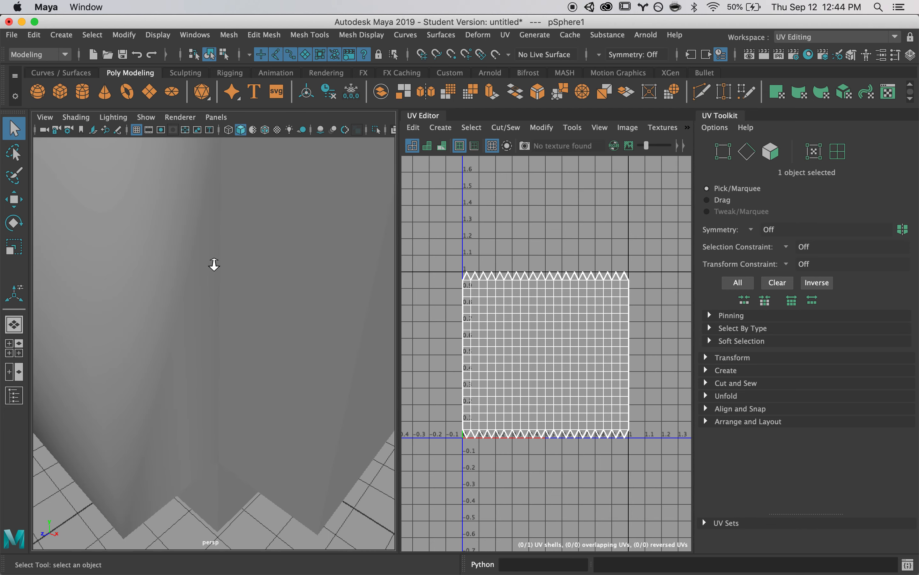
scroll(214, 264, up, 5)
alt+drag(219, 282, 194, 320)
scroll(194, 319, down, 5)
click(184, 251)
scroll(184, 251, up, 3)
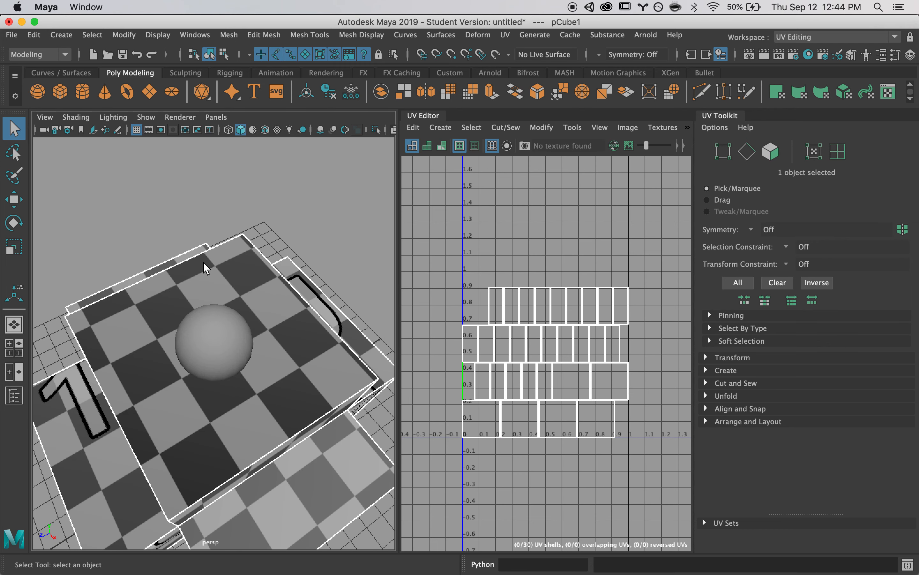
Step: Return to the Maya Classic workspace and clear the selection
click(815, 38)
click(813, 53)
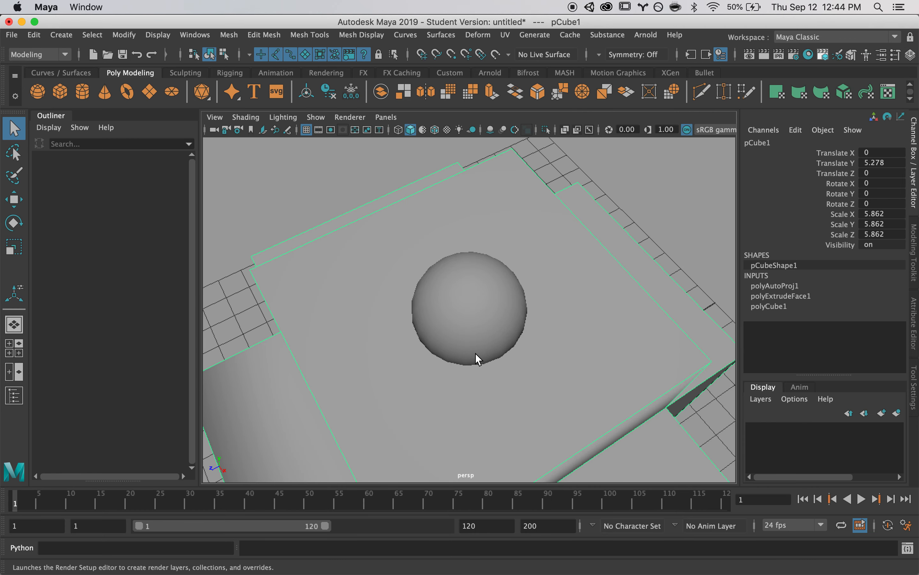
click(475, 353)
click(659, 233)
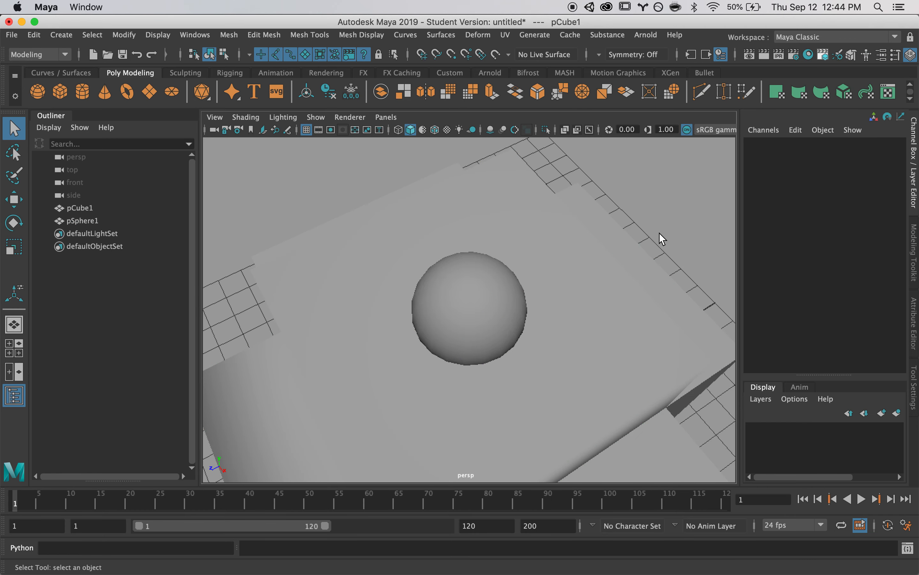
Step: Select both the stepped cube and the sphere and freeze their transformations
scroll(659, 233, down, 10)
alt+drag(536, 353, 570, 301)
drag(546, 196, 401, 350)
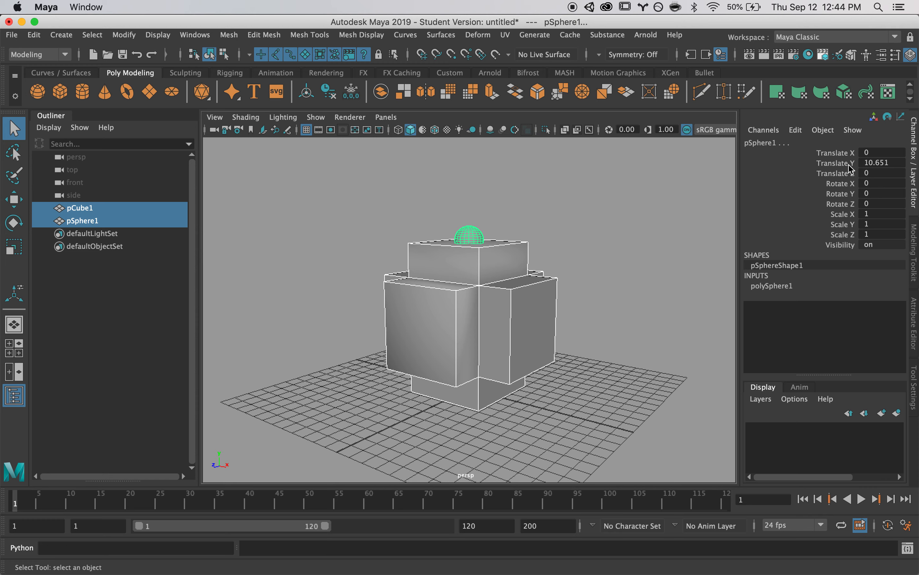
click(618, 240)
click(552, 308)
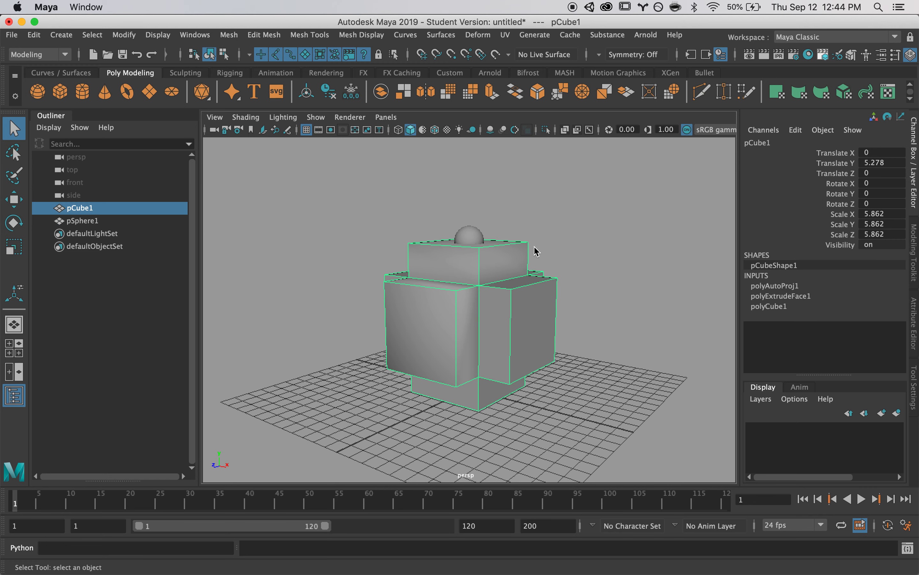
shift+drag(482, 245, 480, 248)
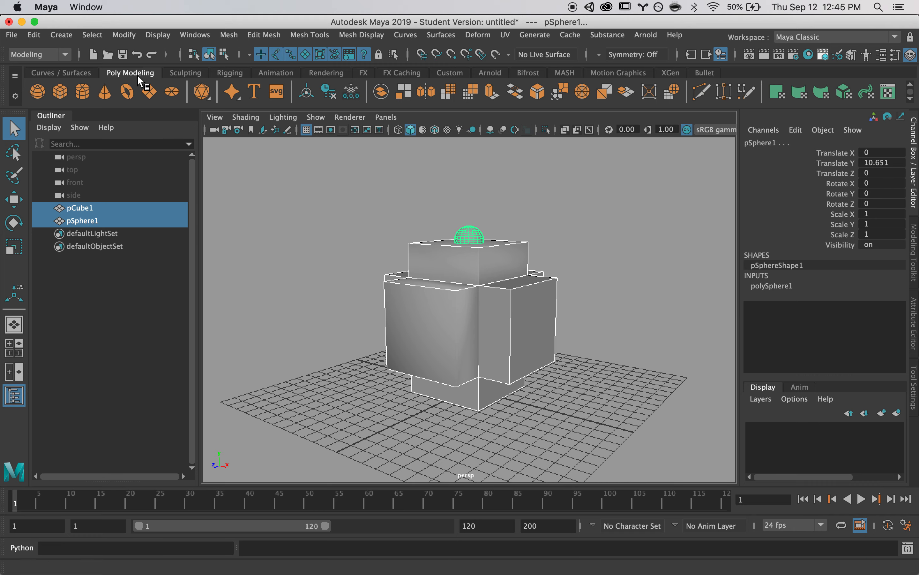
click(120, 34)
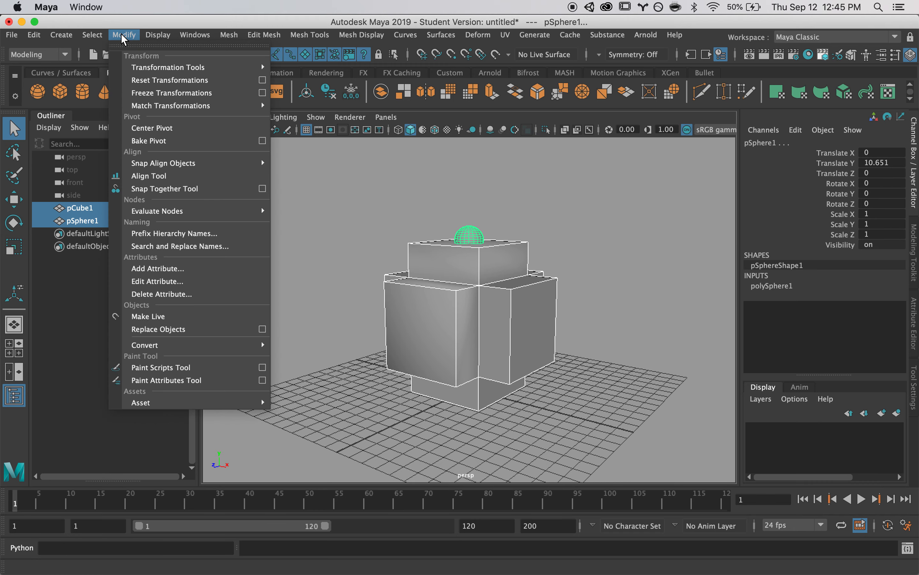
click(138, 91)
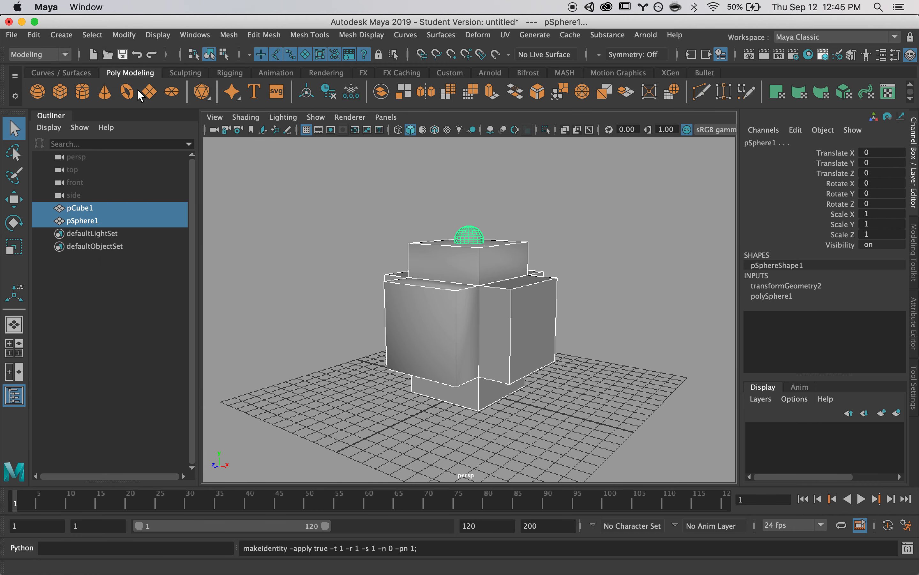
Step: Delete the construction history of the cube and the sphere, and deselect them
click(37, 36)
mouse_move(122, 190)
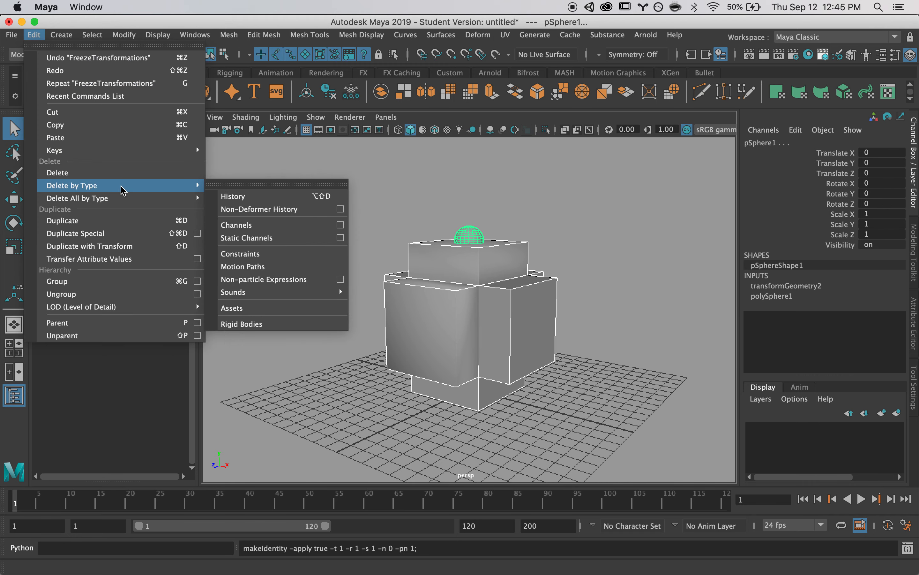
click(239, 196)
click(301, 226)
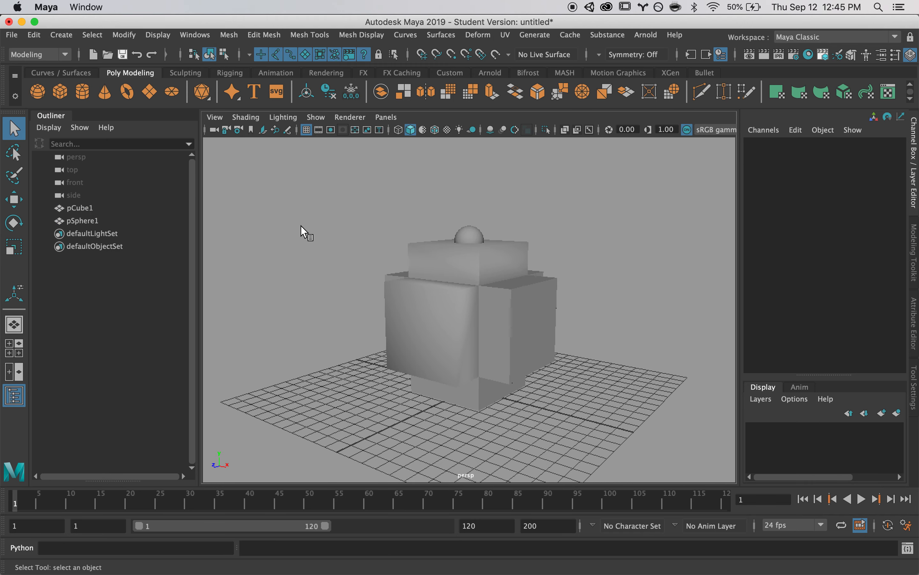
Step: Save the scene to the Desktop as a Maya Binary file named model
key(super+s)
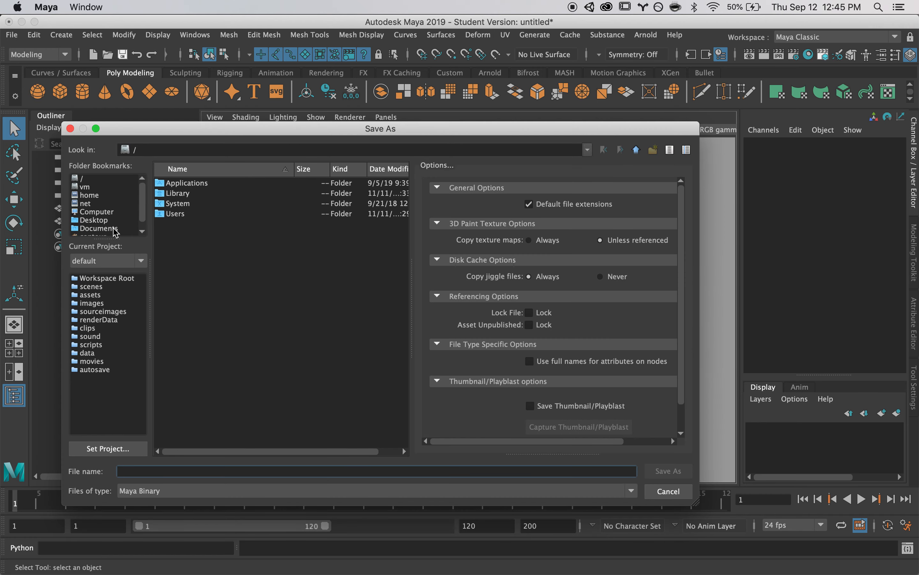
click(95, 220)
click(250, 469)
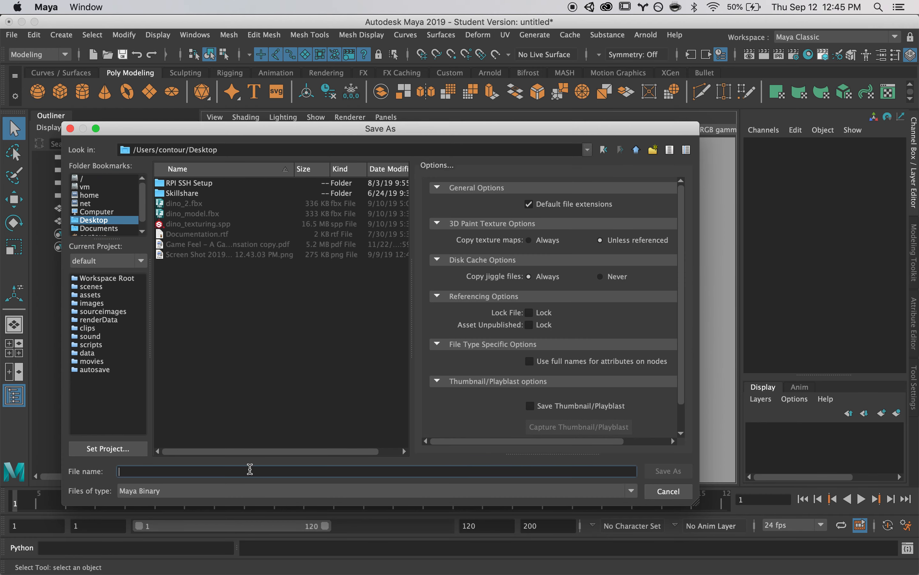
text(m)
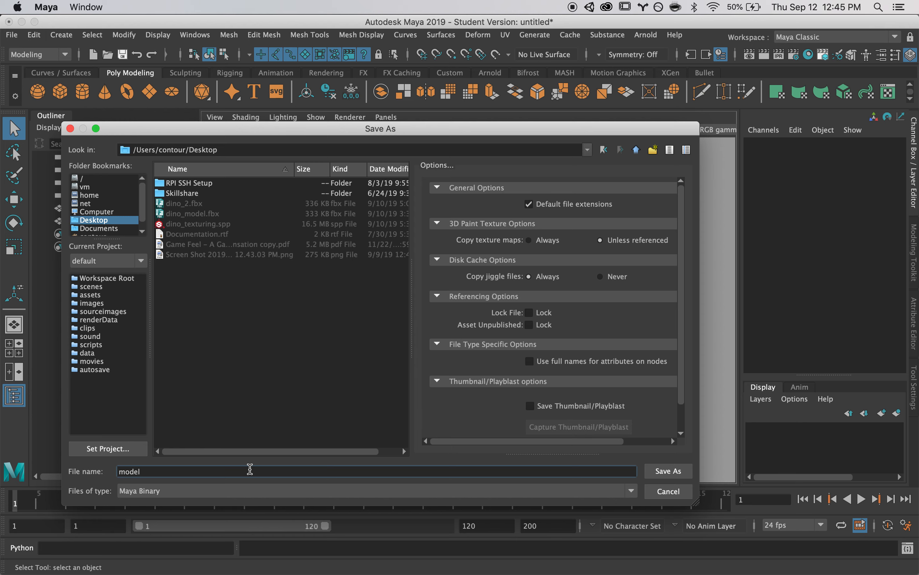
text(odel)
key(Return)
click(407, 320)
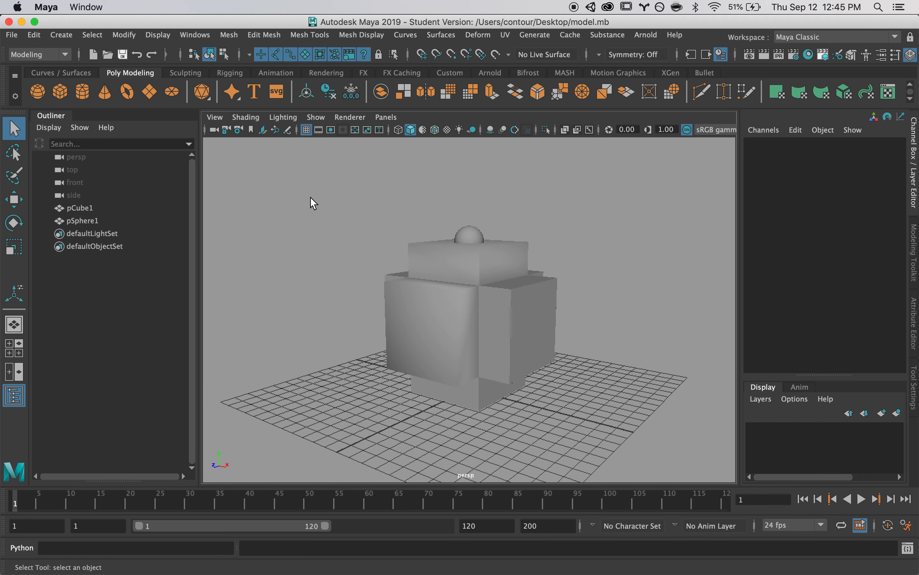
drag(310, 197, 566, 390)
click(13, 36)
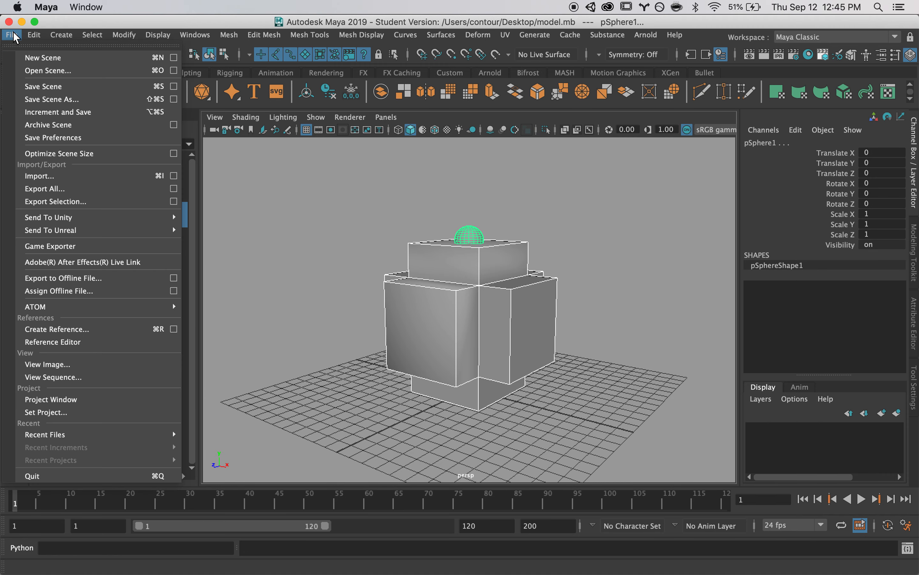
click(16, 37)
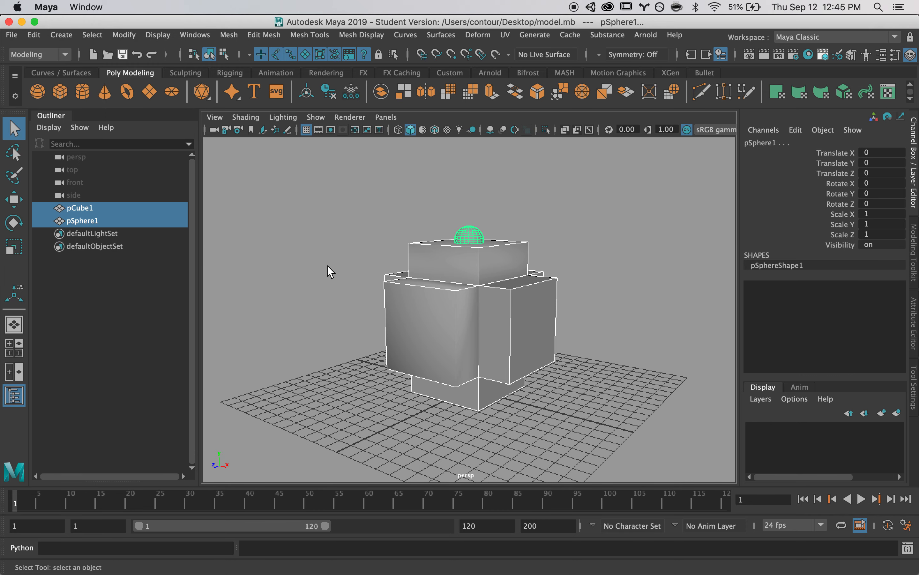
Step: Check the cleaned-up transforms and history of the cube and the sphere by selecting them alternately
click(472, 268)
click(480, 241)
click(482, 274)
click(474, 235)
click(489, 276)
click(477, 239)
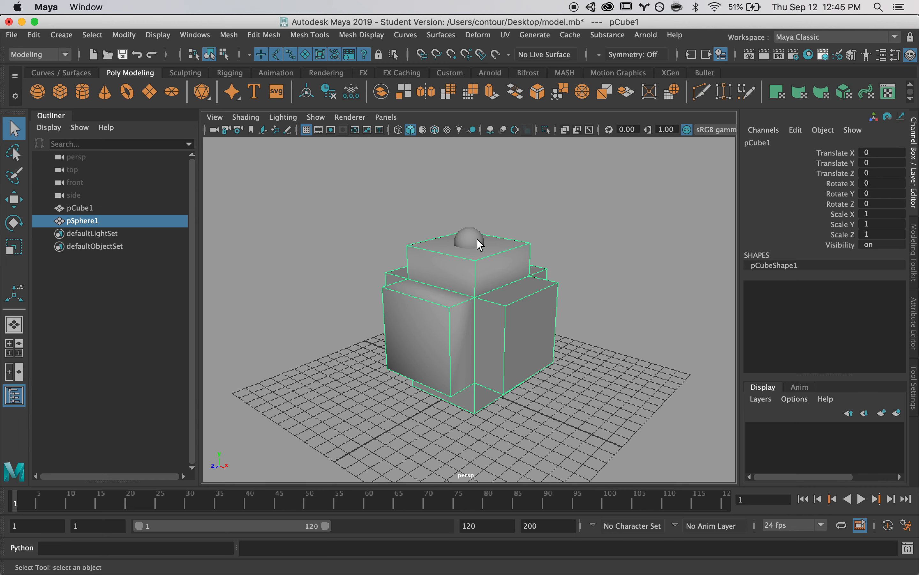
click(477, 275)
click(471, 239)
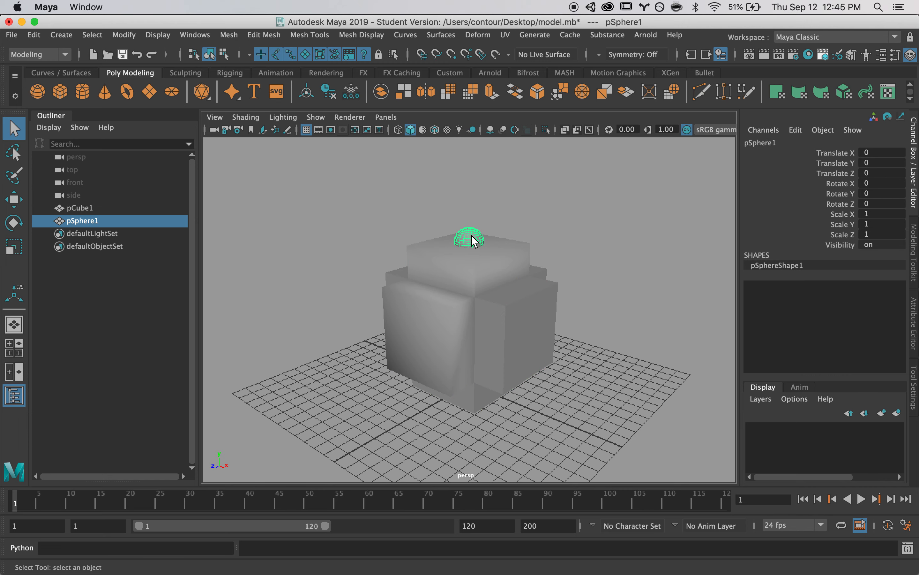
click(488, 268)
click(478, 237)
click(479, 257)
click(476, 239)
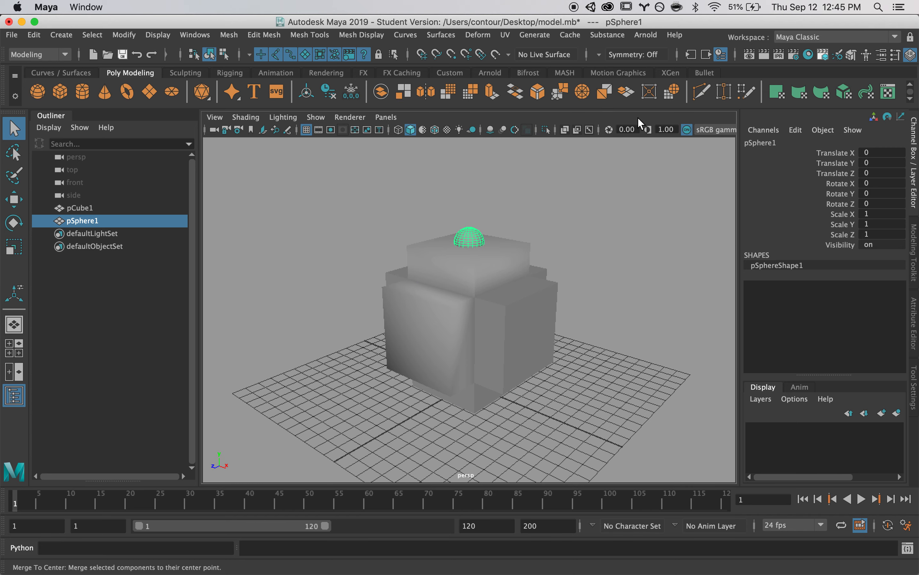
Step: Create a new Lambert material in Hypershade and name it sphere
click(808, 57)
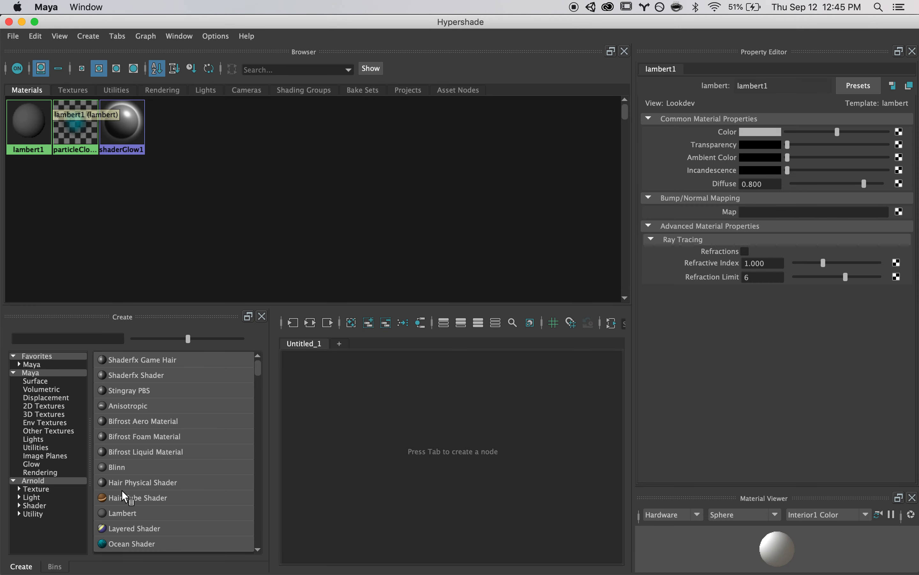
click(122, 513)
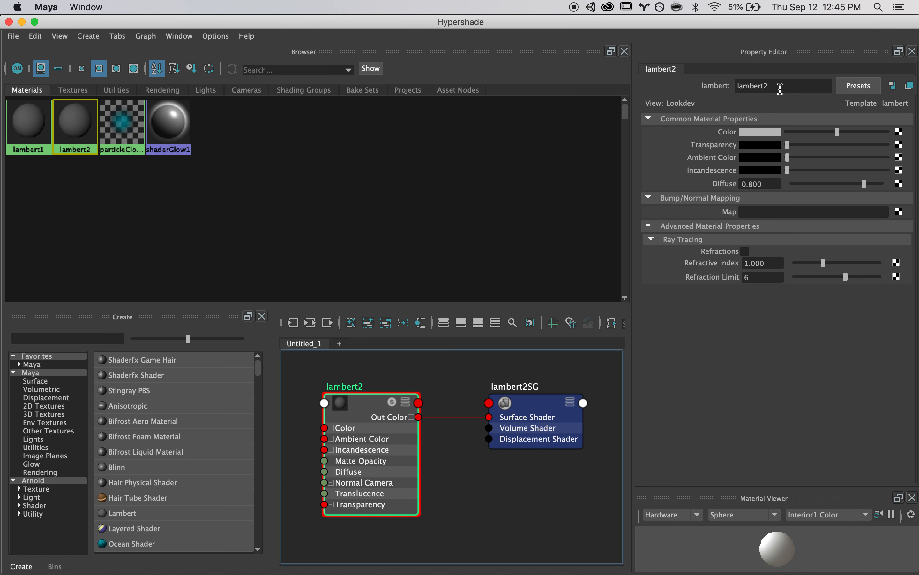
double_click(780, 87)
text(sphere)
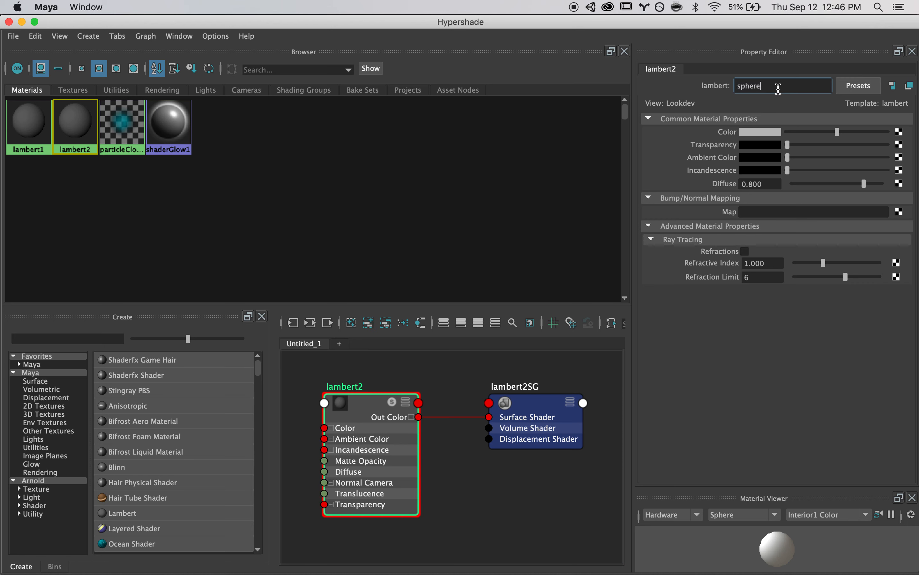
key(Return)
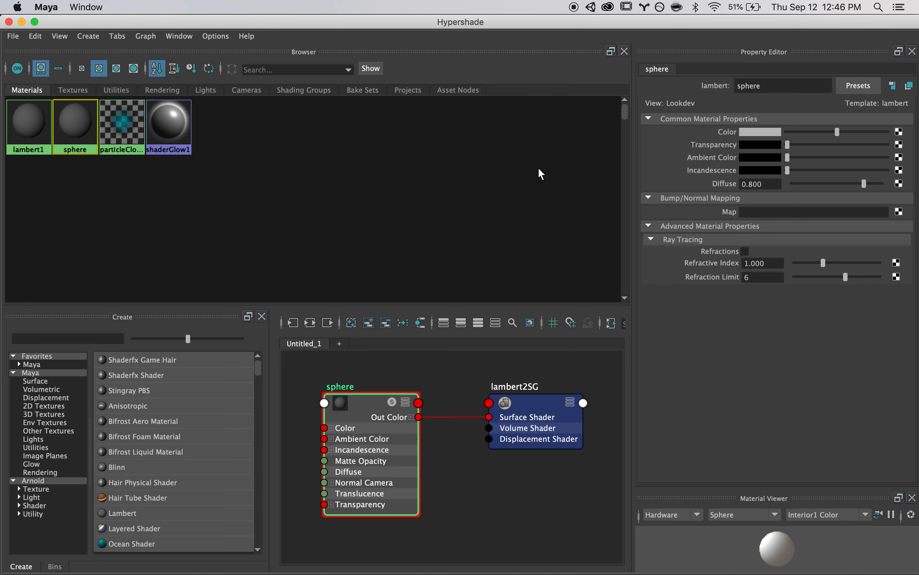
Step: Assign the sphere material to the small sphere on top of the stepped cube
click(37, 136)
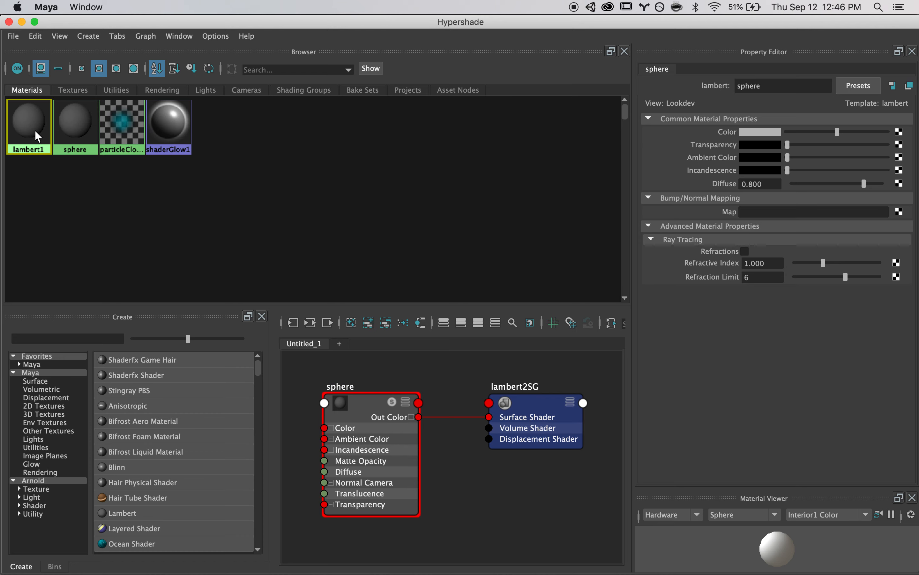
click(72, 129)
drag(169, 48, 450, 373)
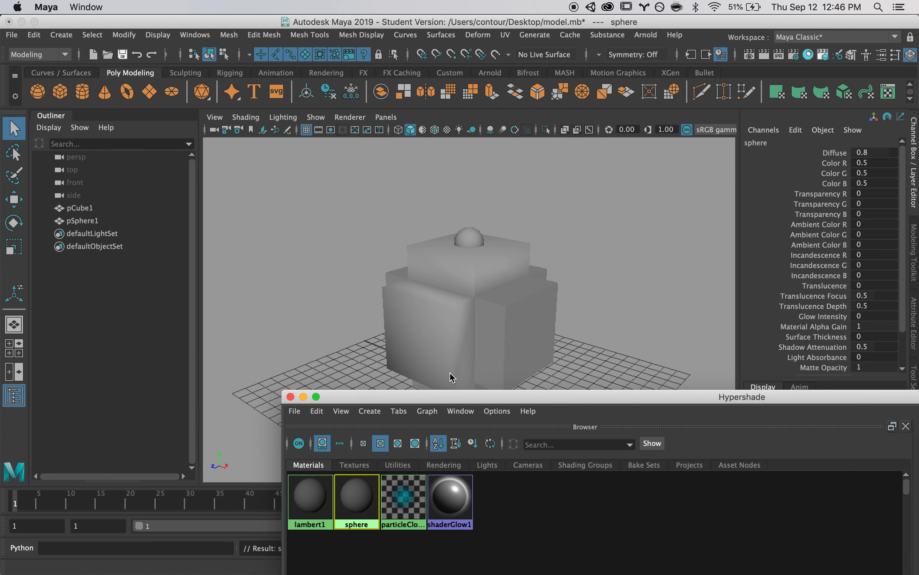
click(466, 230)
right_click(360, 504)
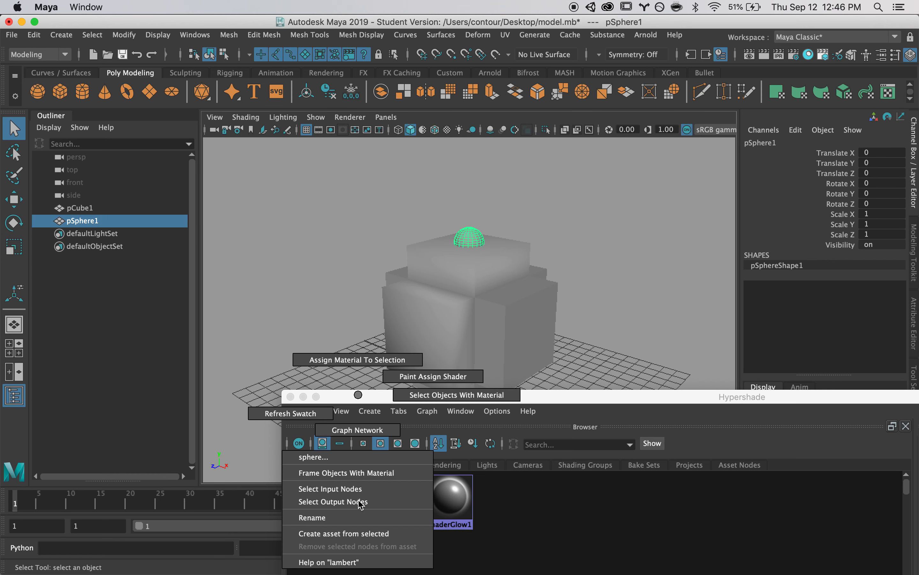
right_drag(360, 504, 361, 355)
Step: Review the lambert1 and sphere materials against the cube and sphere objects, and close Hypershade
click(453, 284)
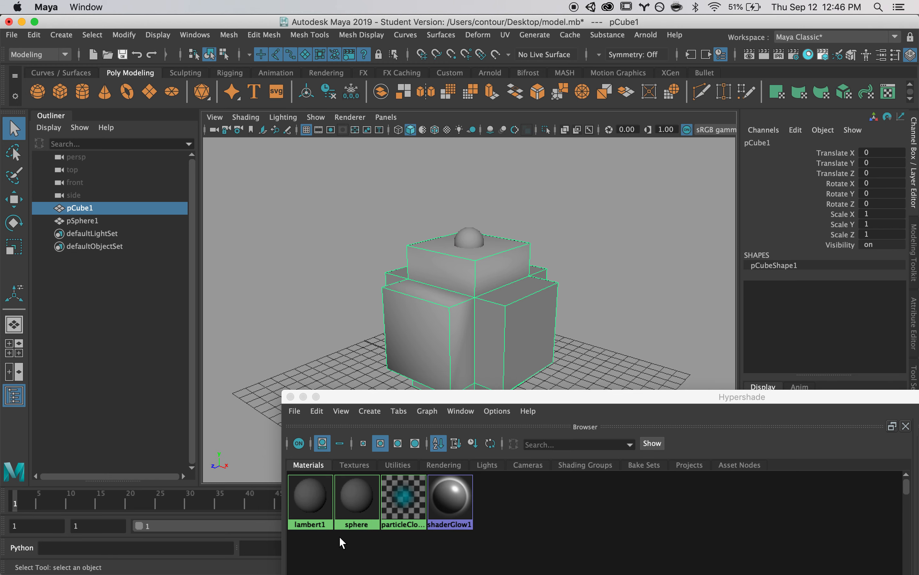
click(349, 493)
click(310, 491)
click(359, 492)
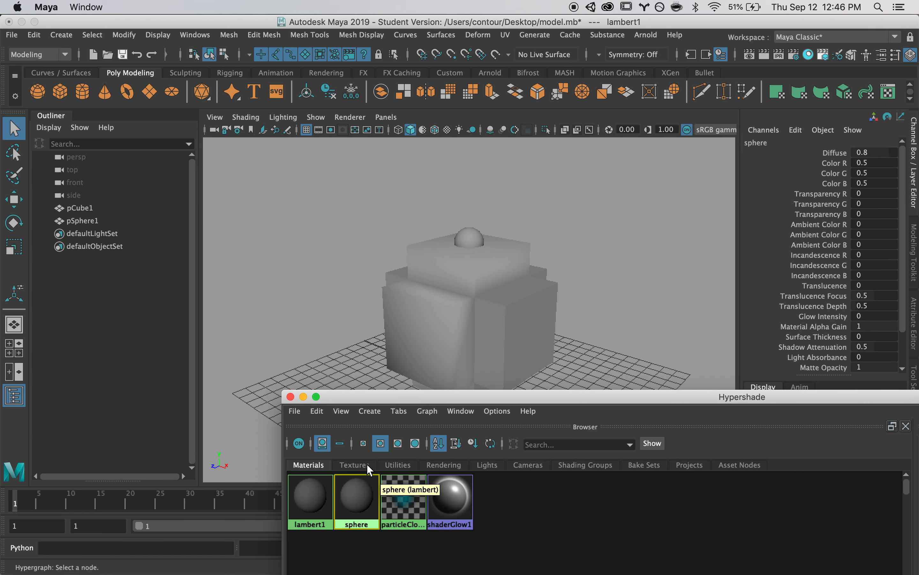
drag(360, 397, 305, 159)
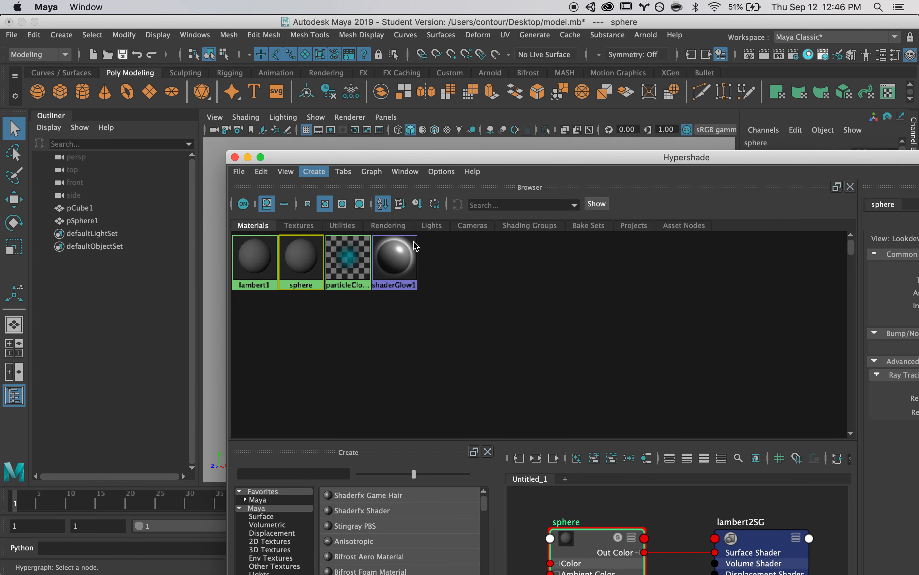
click(108, 208)
click(84, 220)
click(80, 208)
click(79, 220)
click(235, 156)
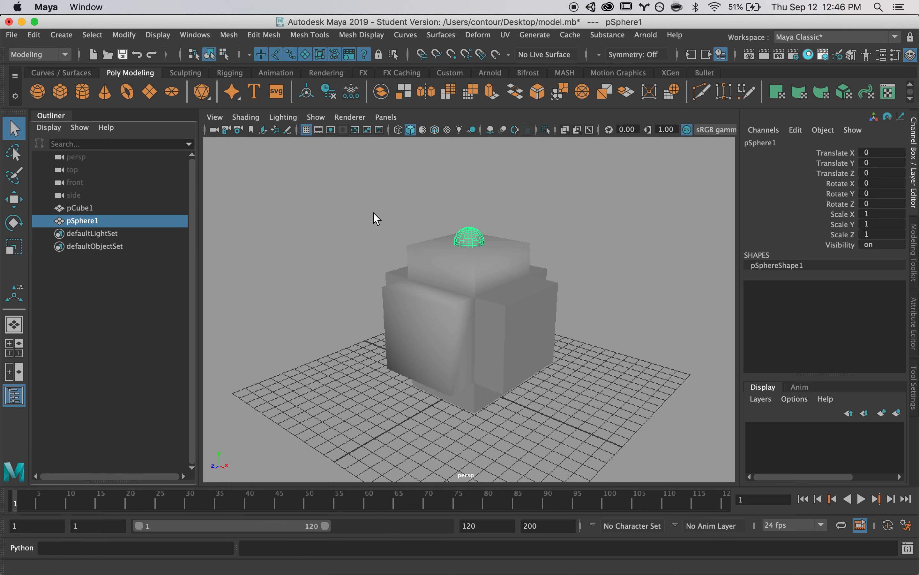
Step: Save the scene and export the cube and sphere together to the Desktop as an FBX file named model
key(super+s)
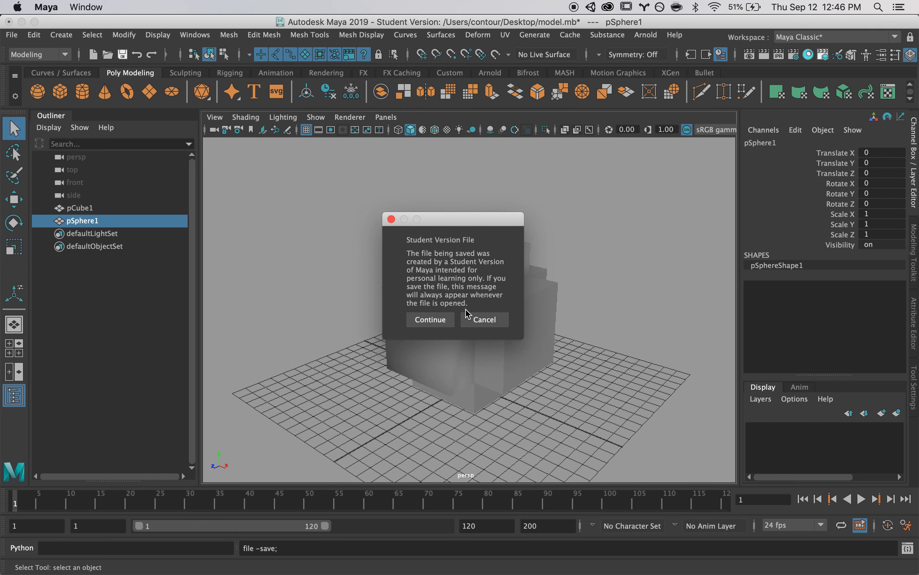
click(438, 315)
drag(388, 223, 540, 377)
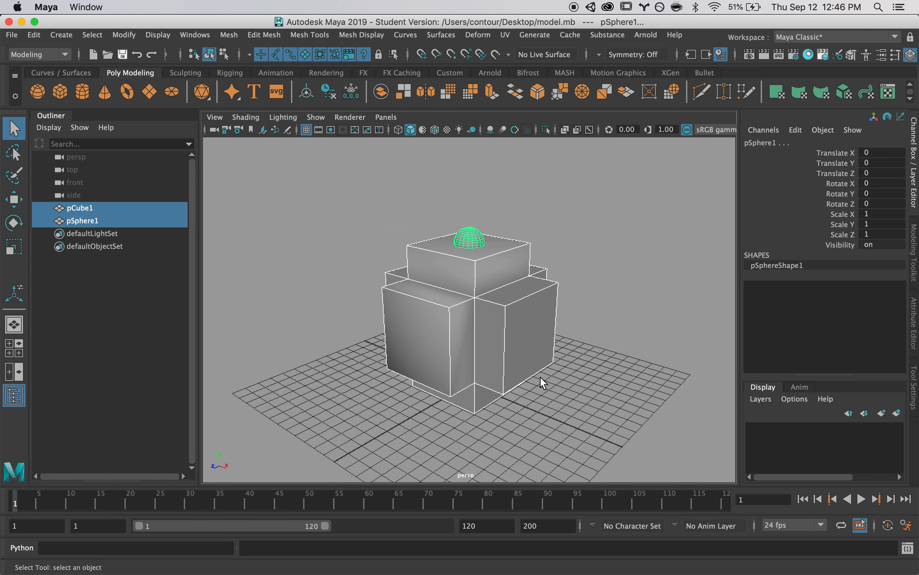
click(11, 34)
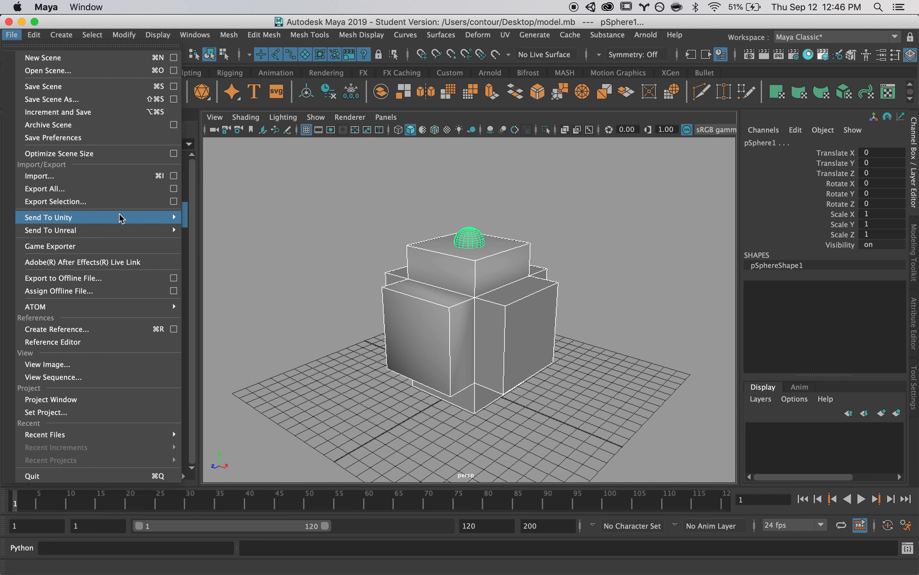
mouse_move(120, 216)
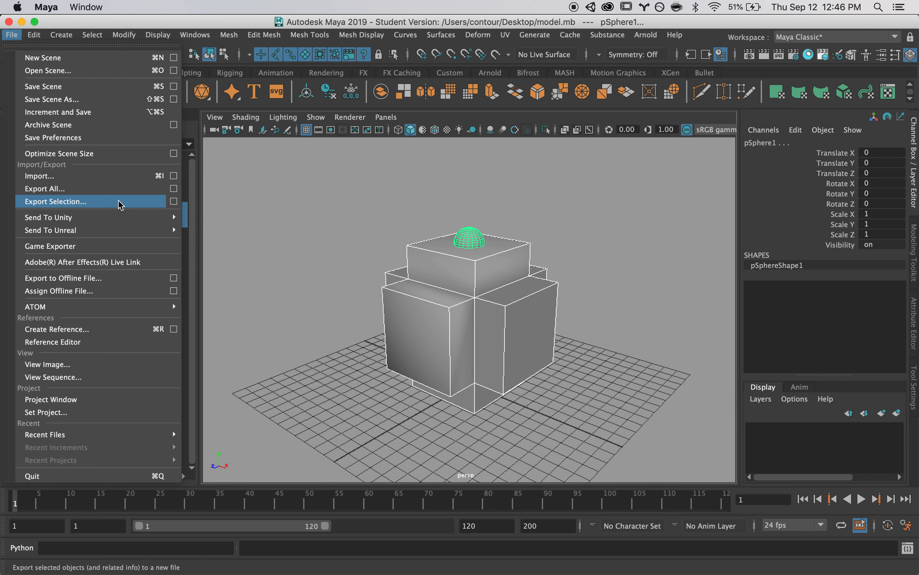
click(118, 202)
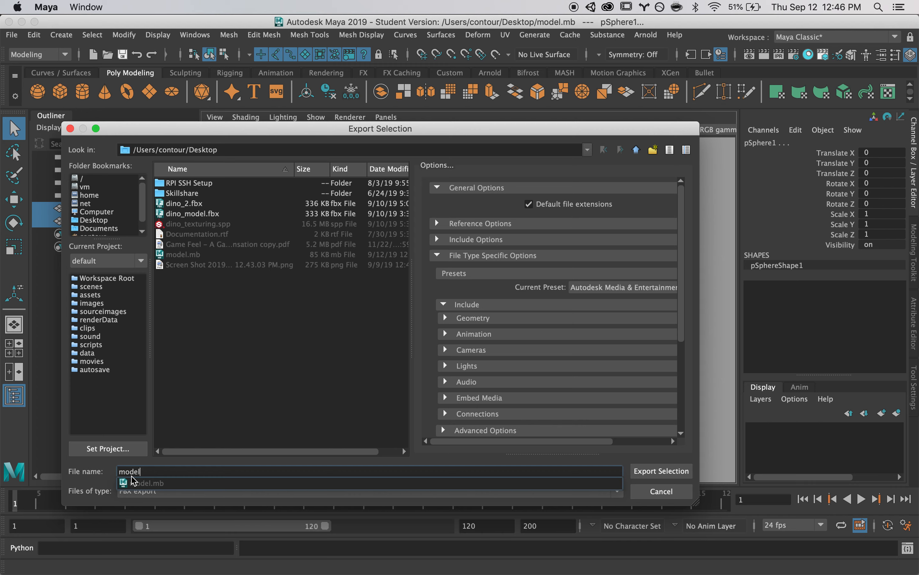
key(Return)
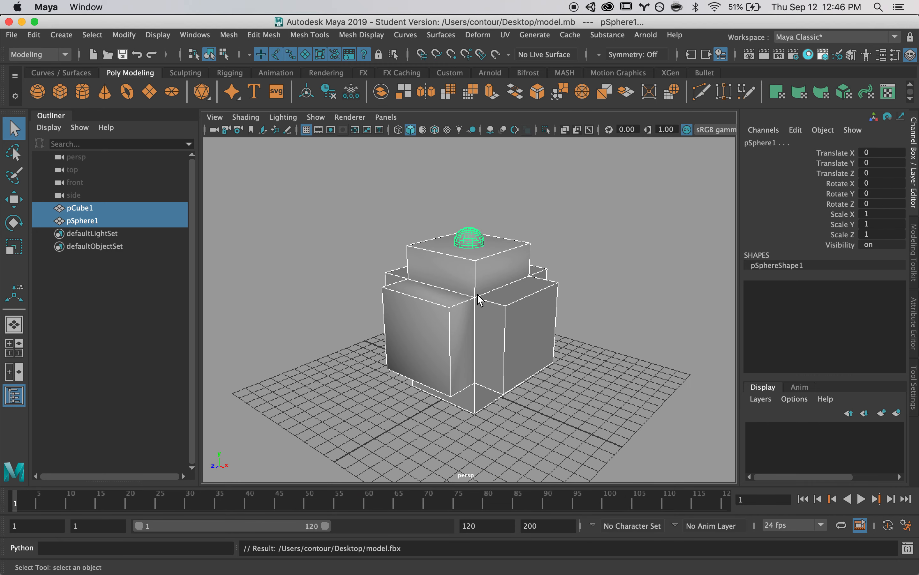
click(354, 268)
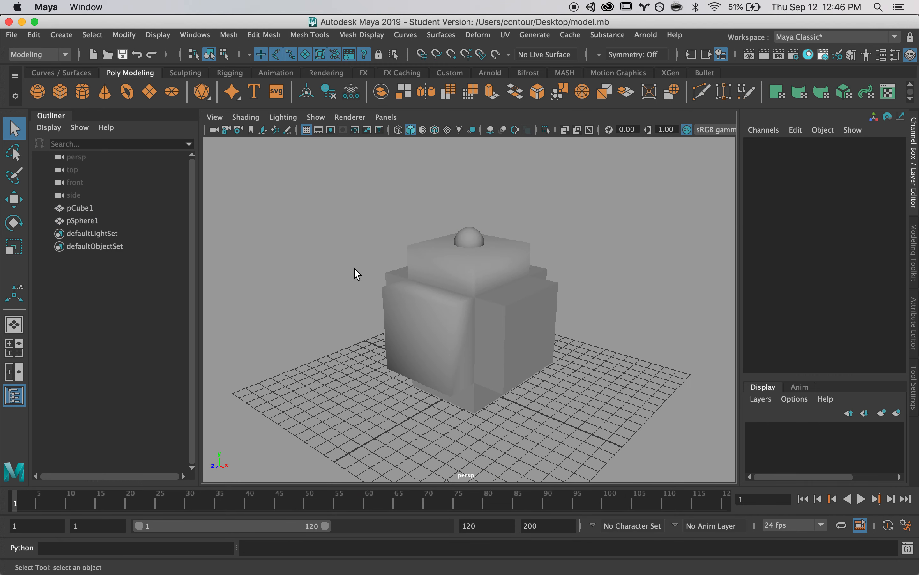
Step: Switch to Substance Painter and create a PBR - Metallic Roughness project from model.fbx on the Desktop, with 1024 resolution and DirectX normals
key(super+Tab)
key(super+Tab)
key(super+Tab)
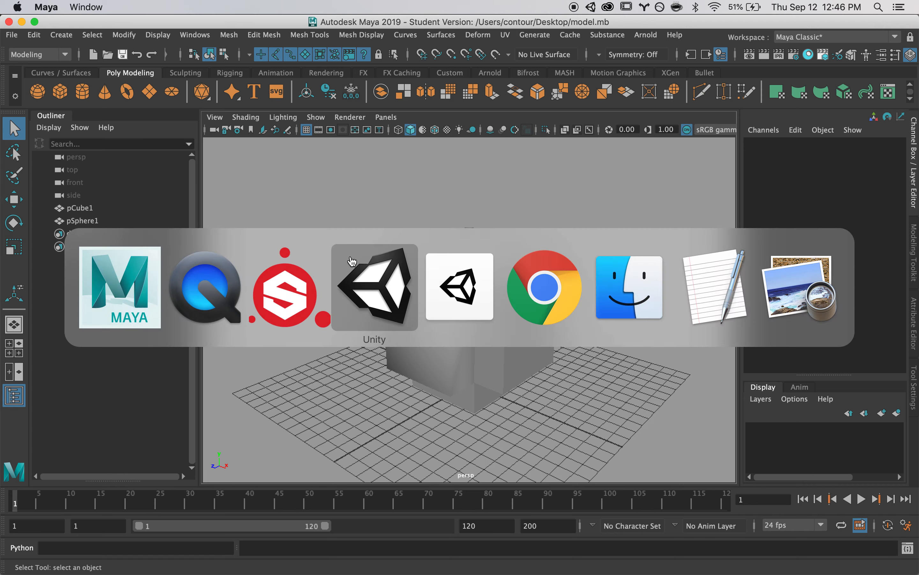
click(289, 289)
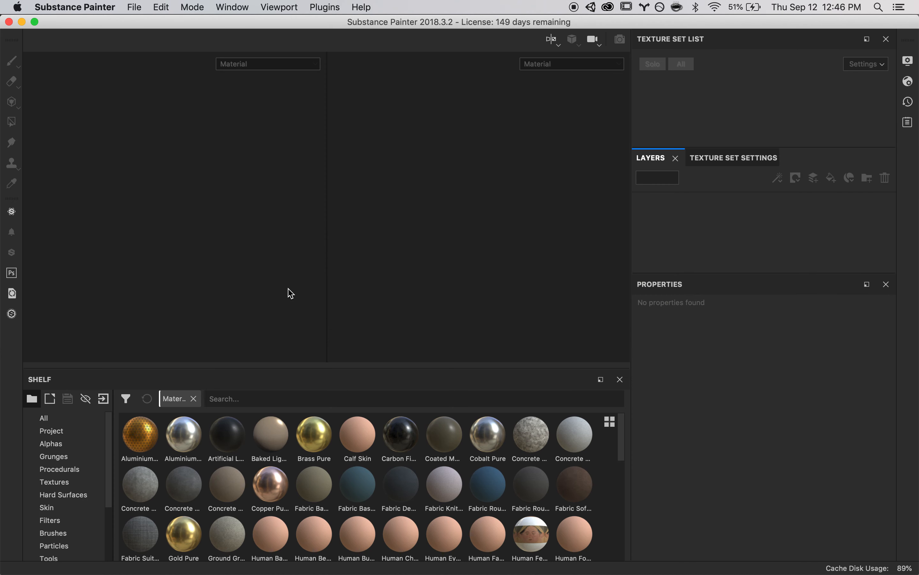
click(139, 9)
click(139, 22)
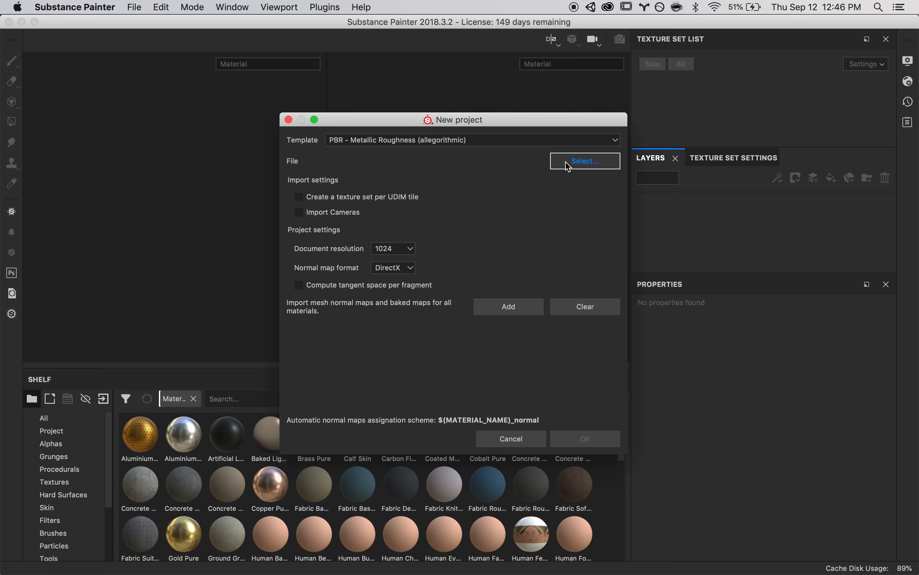
click(586, 166)
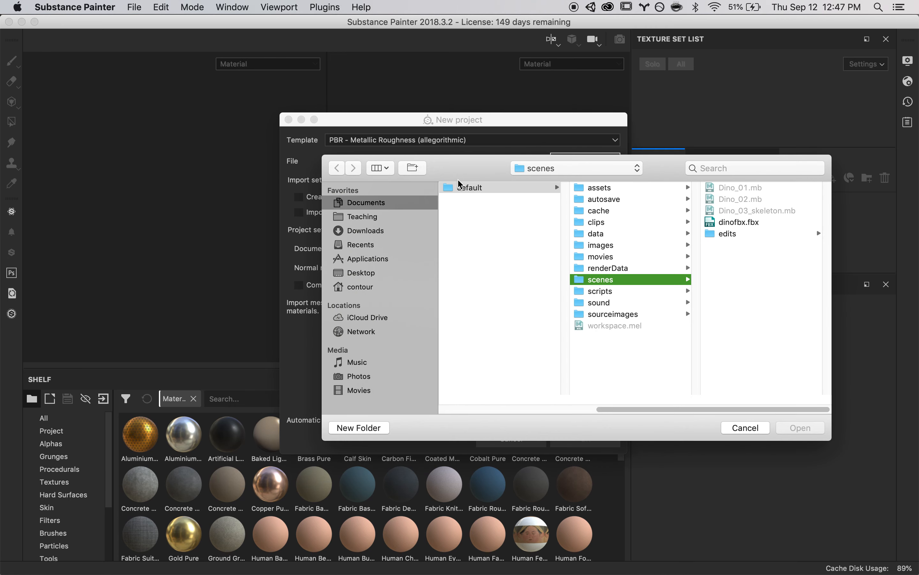
click(363, 273)
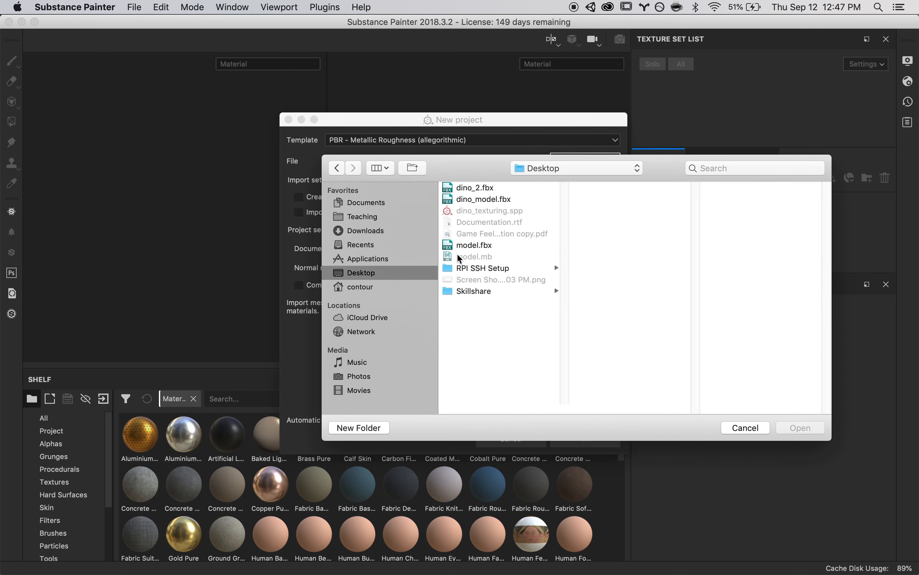
click(470, 247)
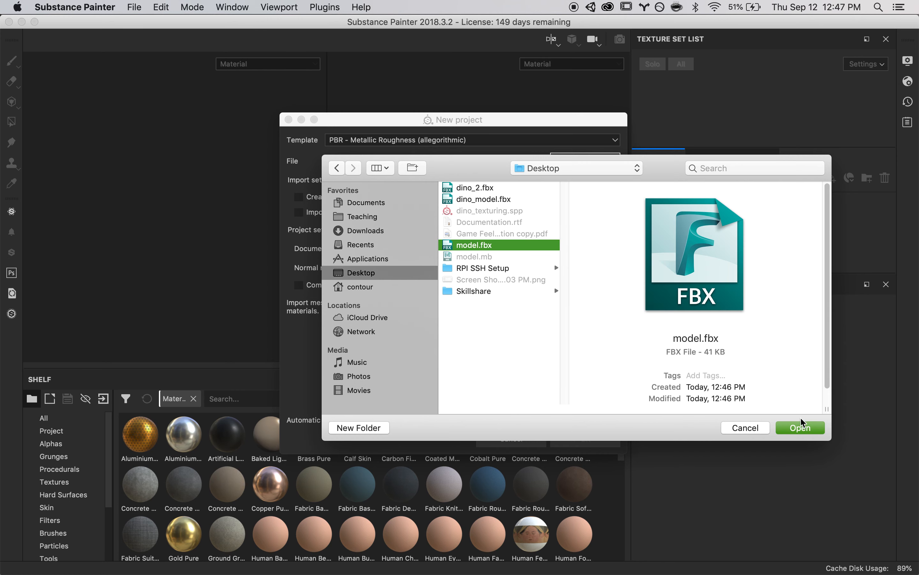
click(800, 423)
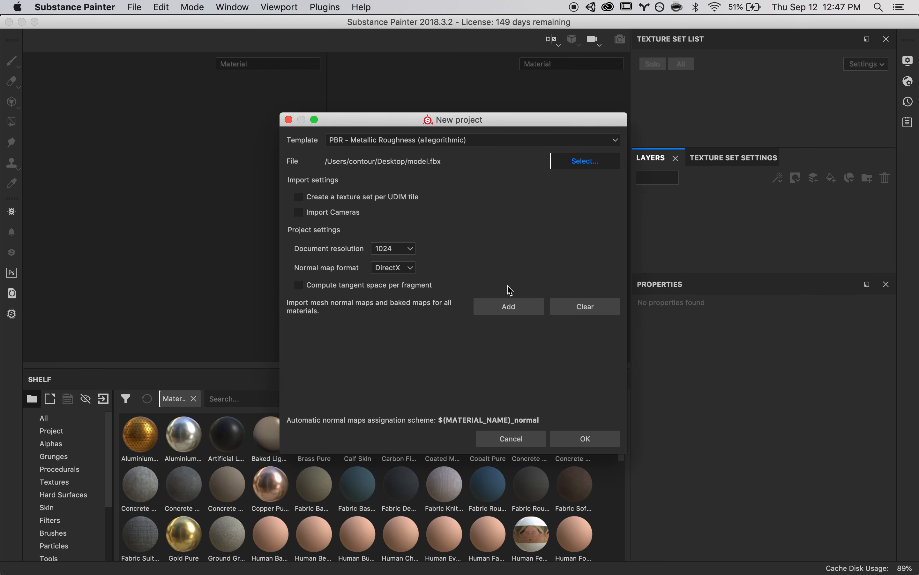
click(581, 437)
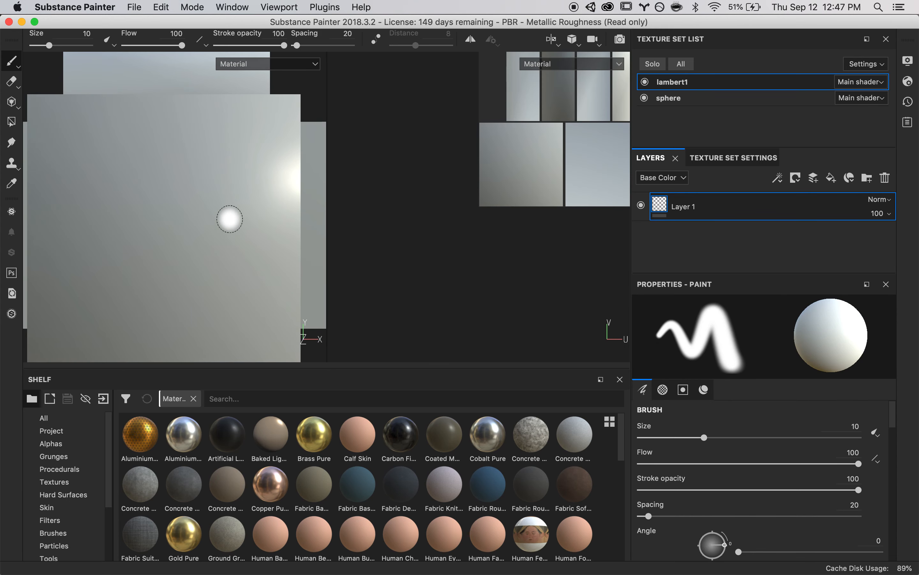
Step: Check which parts of the model belong to the lambert1 and sphere texture sets by toggling each set's visibility
scroll(230, 219, down, 8)
alt+drag(230, 219, 266, 251)
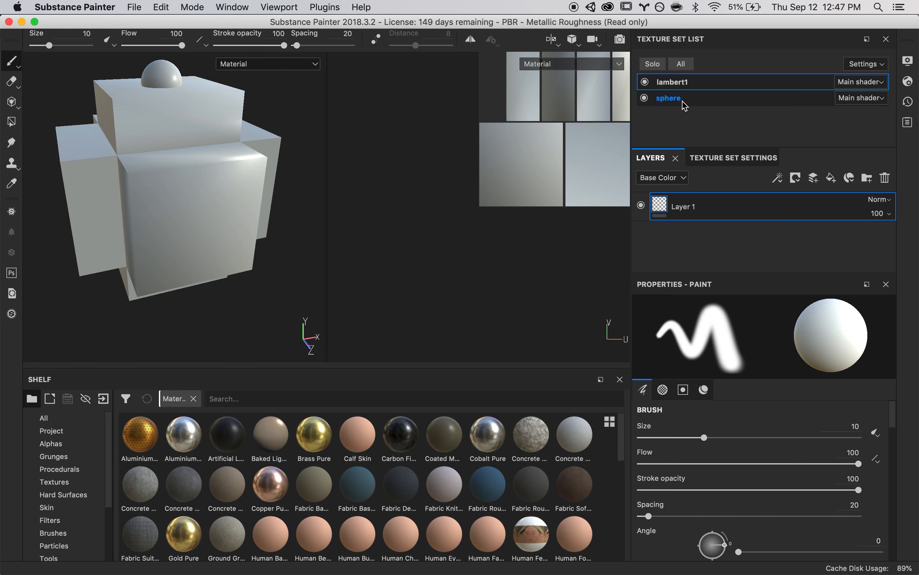
click(646, 82)
click(646, 81)
click(644, 98)
click(645, 98)
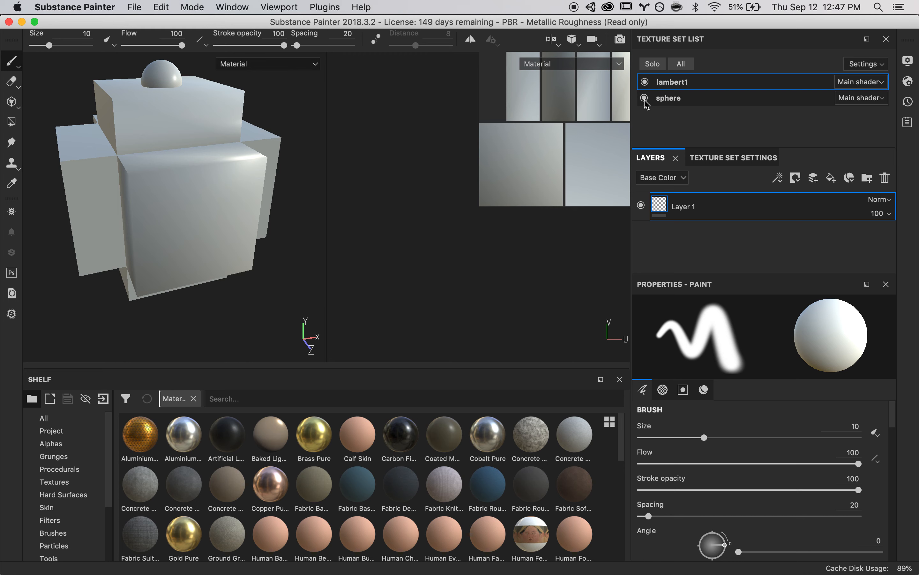
Step: Compare the UV layouts of the sphere and lambert1 texture sets, ending with lambert1 active
click(680, 99)
click(681, 85)
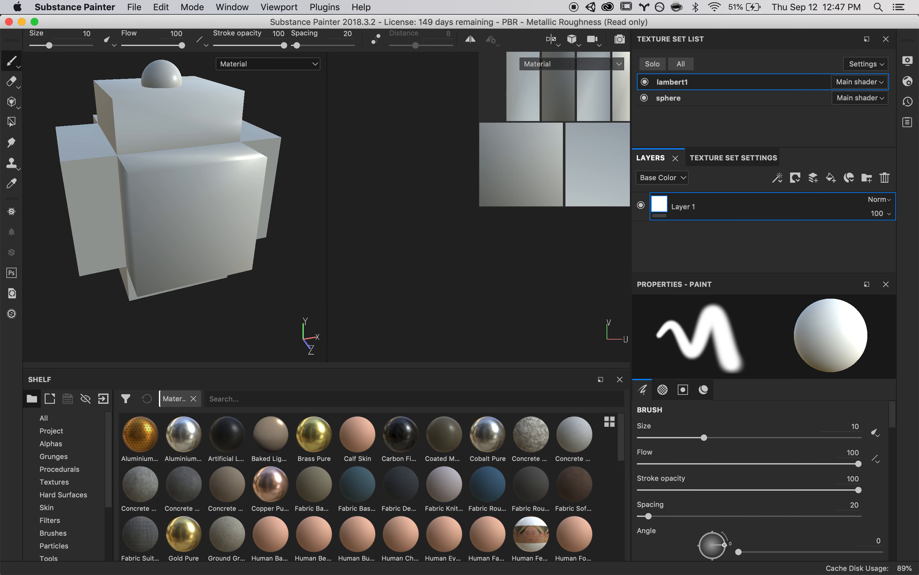
key(f)
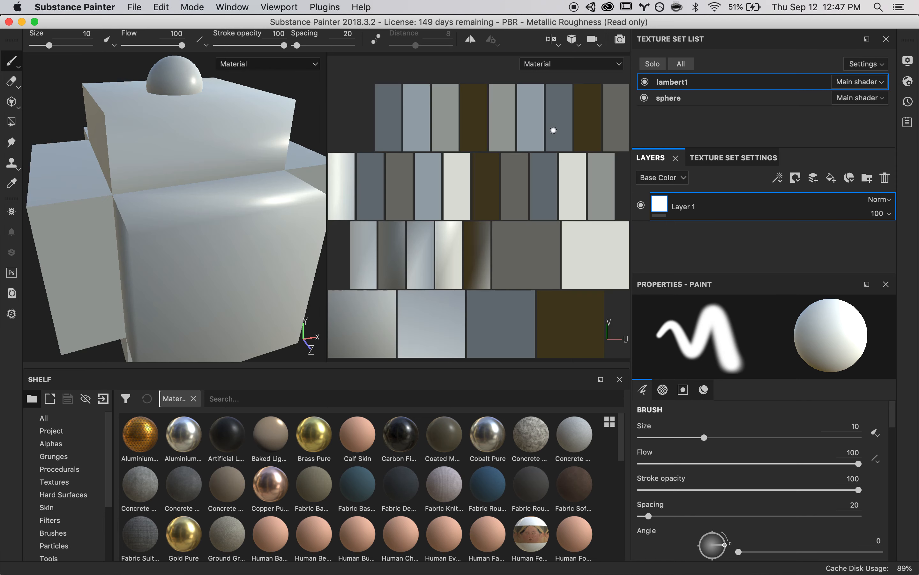
click(672, 92)
click(672, 87)
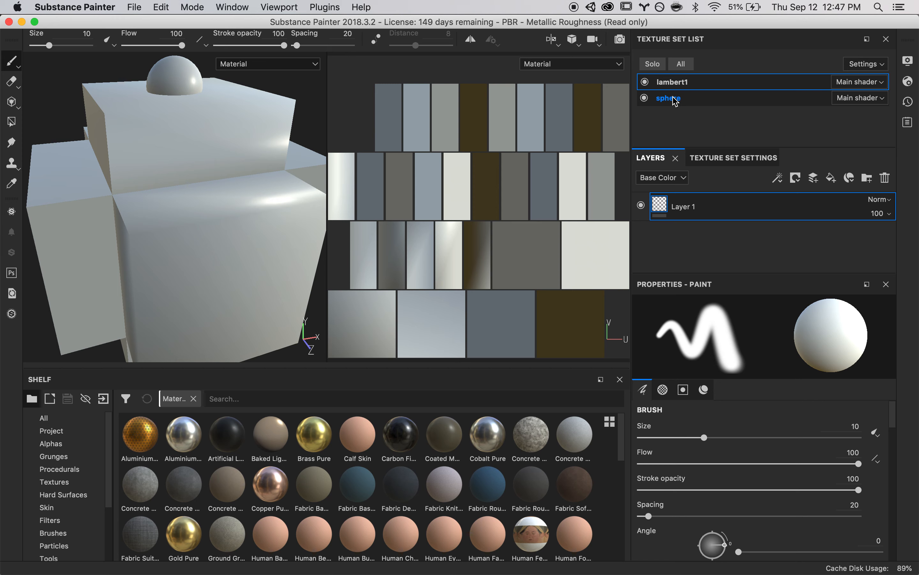
click(672, 98)
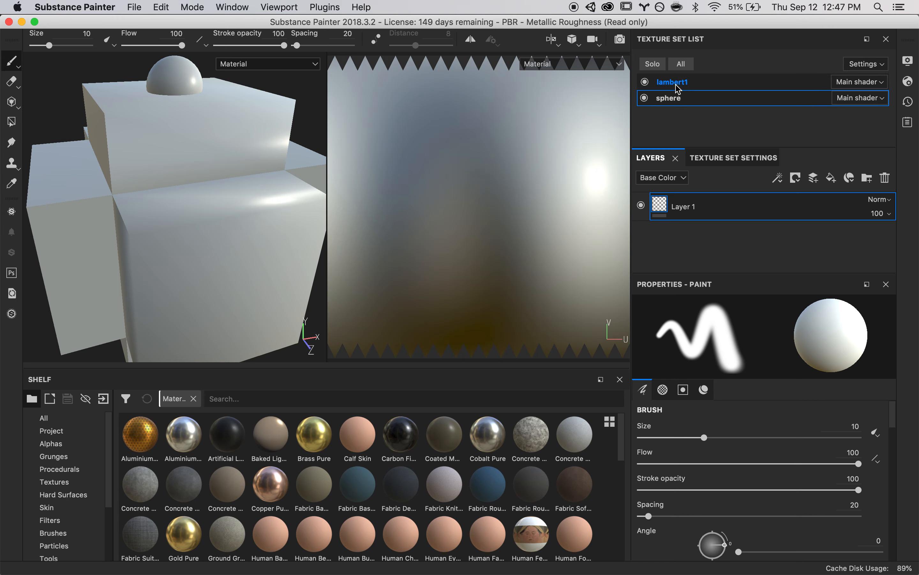
click(676, 84)
scroll(230, 173, down, 5)
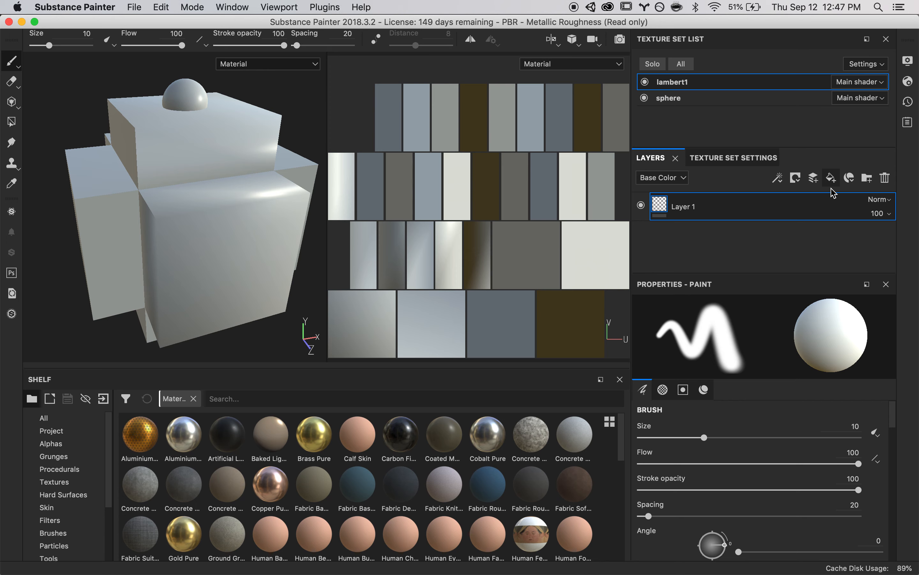
Step: Add a fill layer above Layer 1 in the lambert1 texture set and bring its material properties into view
click(831, 178)
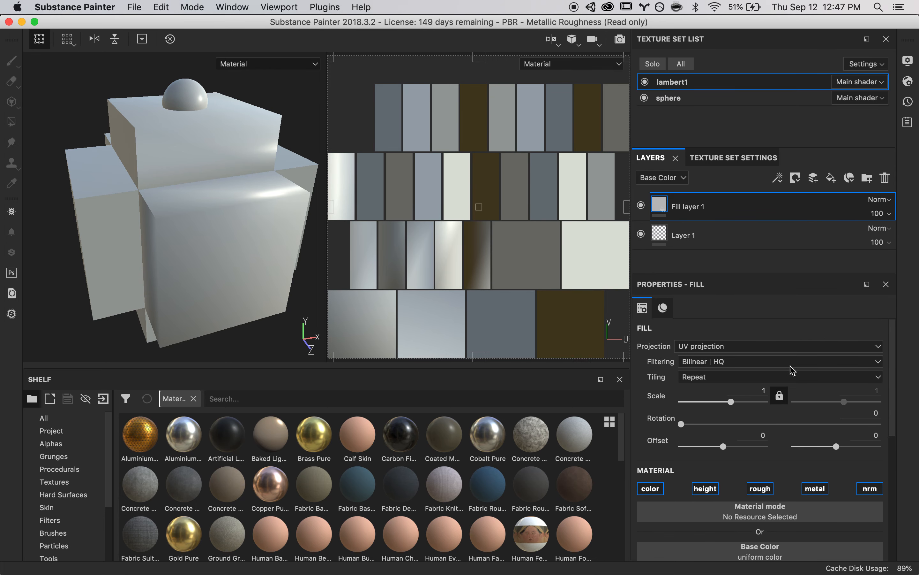
scroll(757, 521, down, 3)
scroll(761, 525, down, 3)
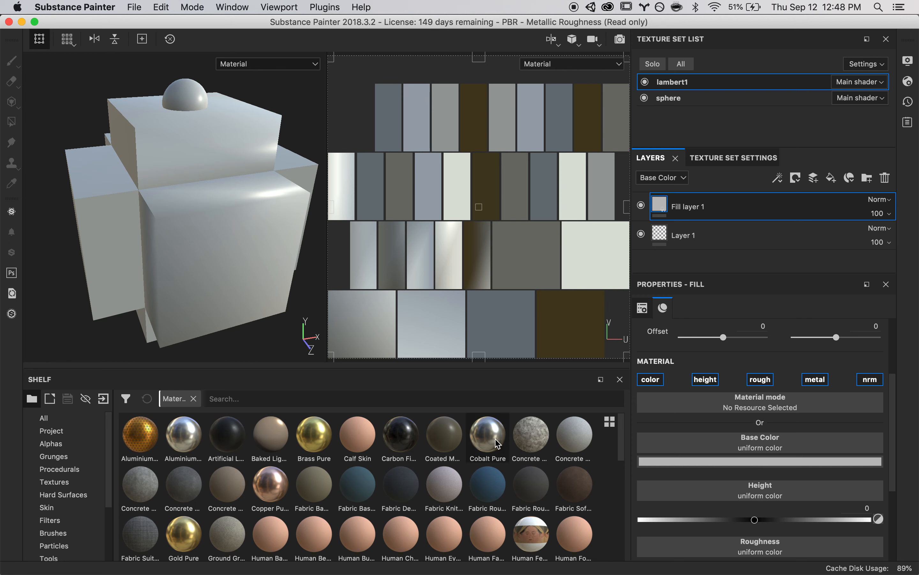
Step: Apply the Cobalt Pure material to Fill layer 1 of the lambert1 texture set
click(775, 407)
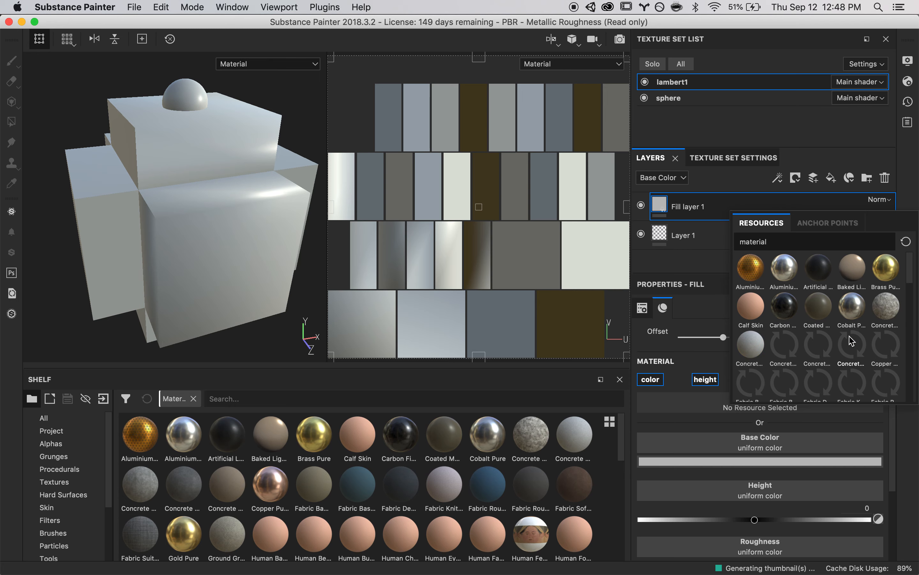
click(852, 306)
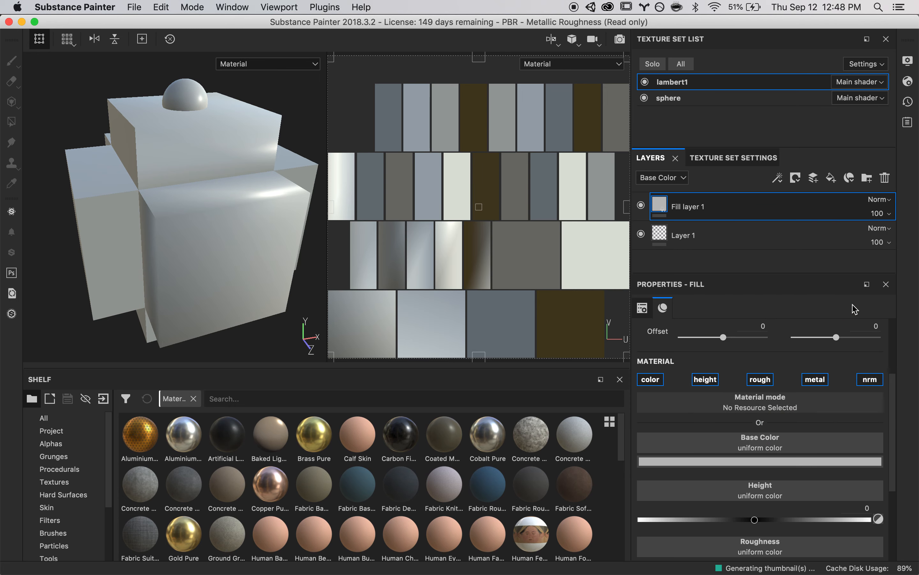
alt+drag(120, 199, 98, 176)
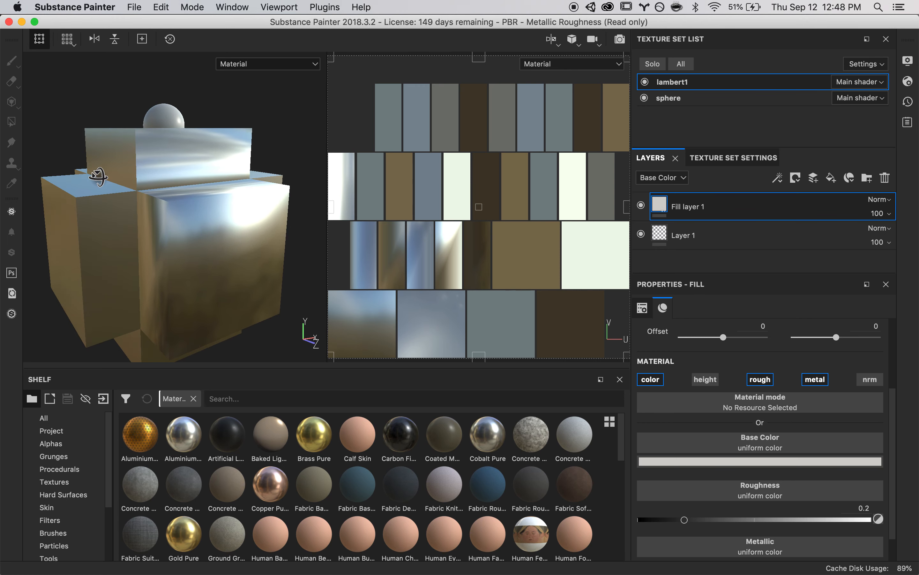
Step: Add a second fill layer to the lambert1 texture set and assign it the Coated Metal material
scroll(393, 507, down, 1)
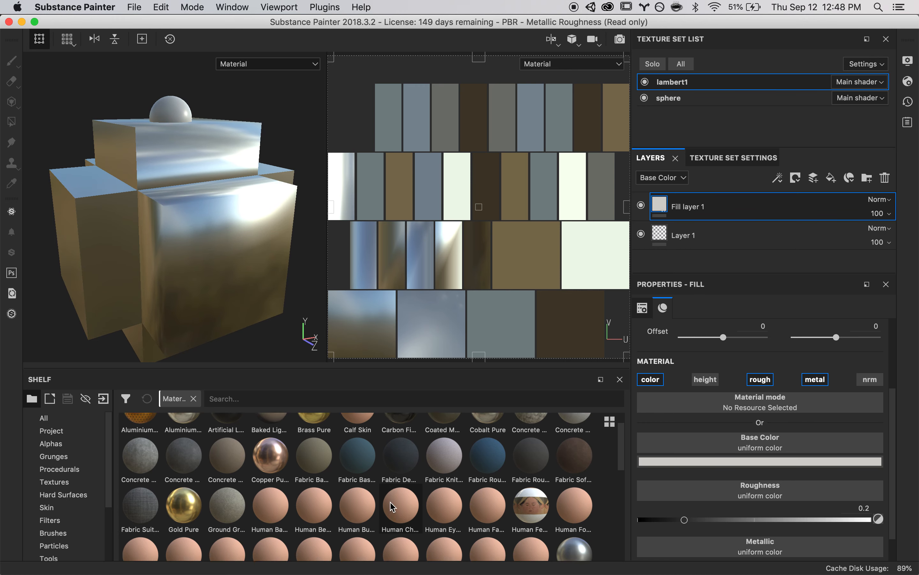
scroll(393, 506, down, 3)
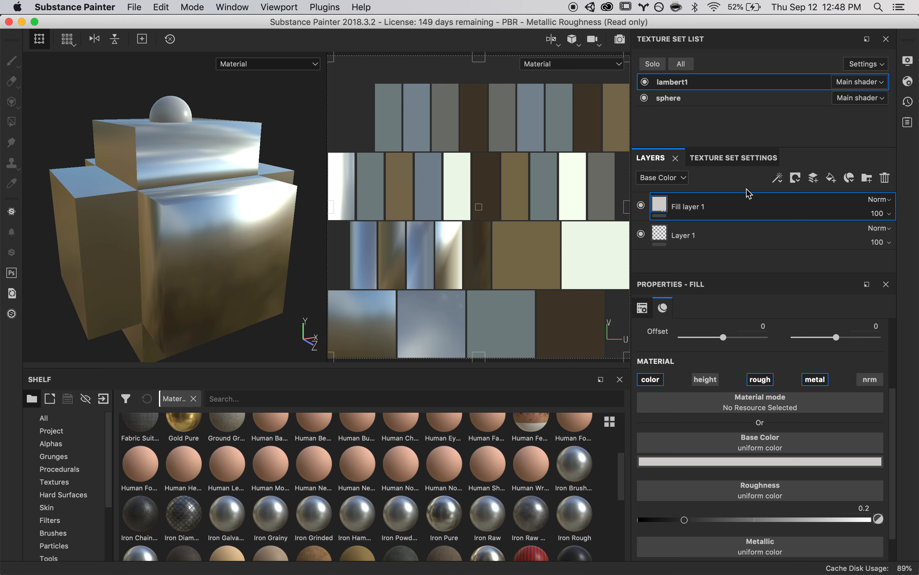
click(831, 179)
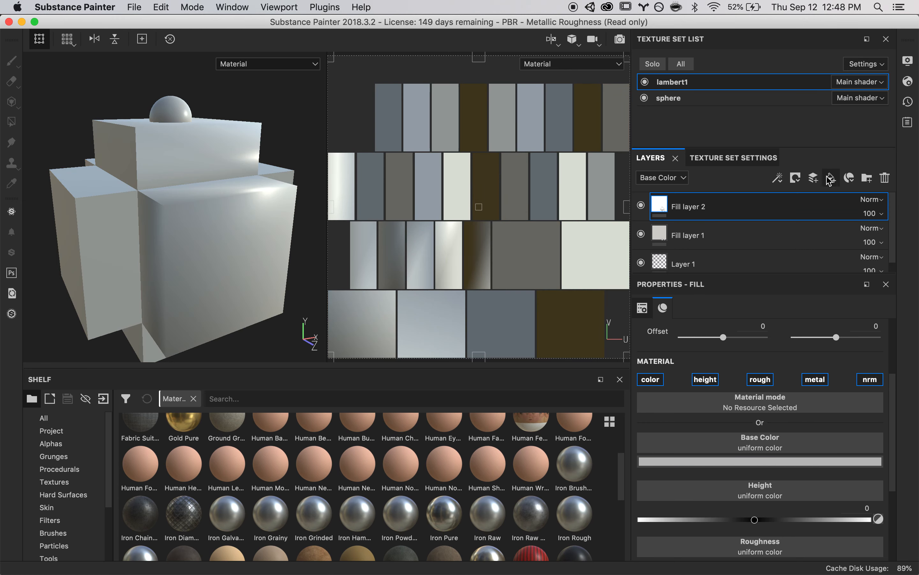
click(753, 408)
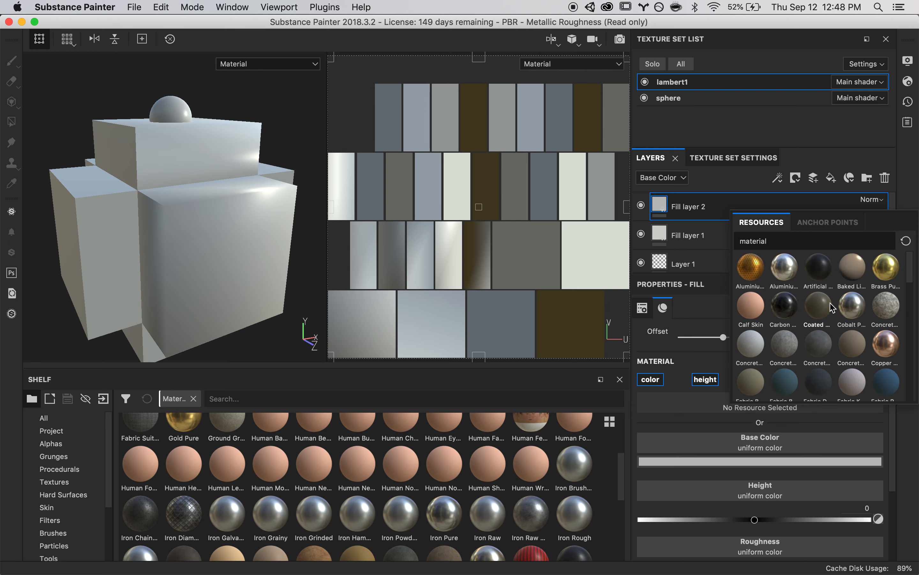
mouse_move(822, 312)
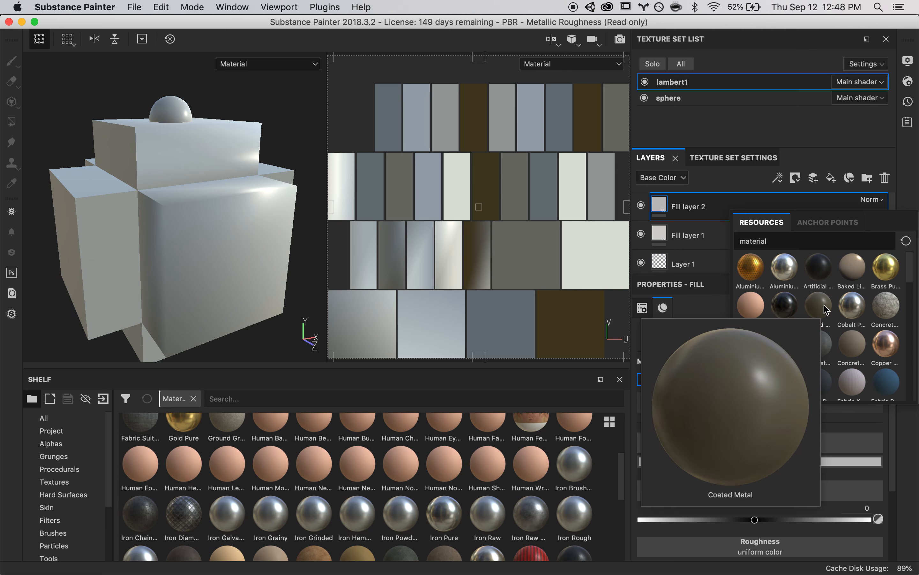
click(824, 310)
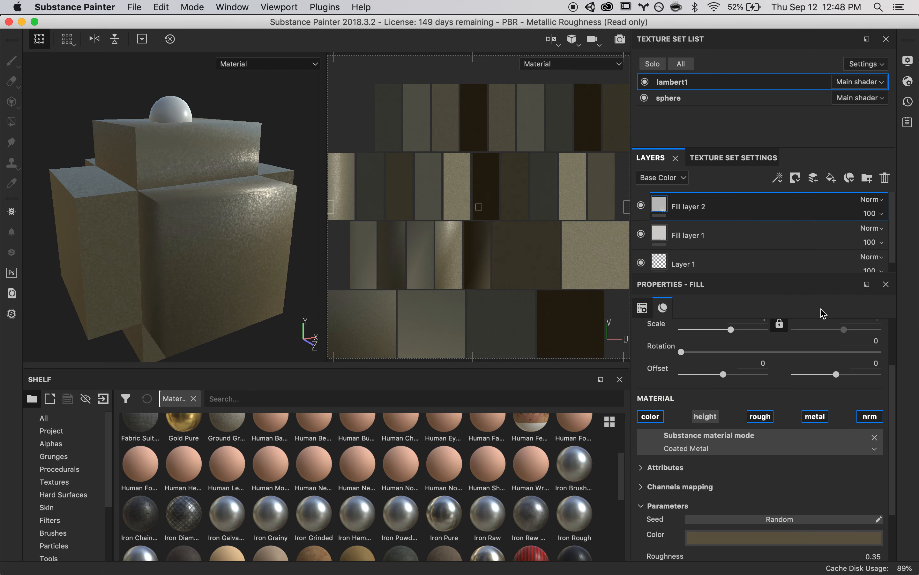
mouse_move(138, 214)
alt+mouse_down()
mouse_move(175, 205)
mouse_move(144, 199)
mouse_move(133, 175)
mouse_move(154, 195)
mouse_move(133, 211)
alt+mouse_up()
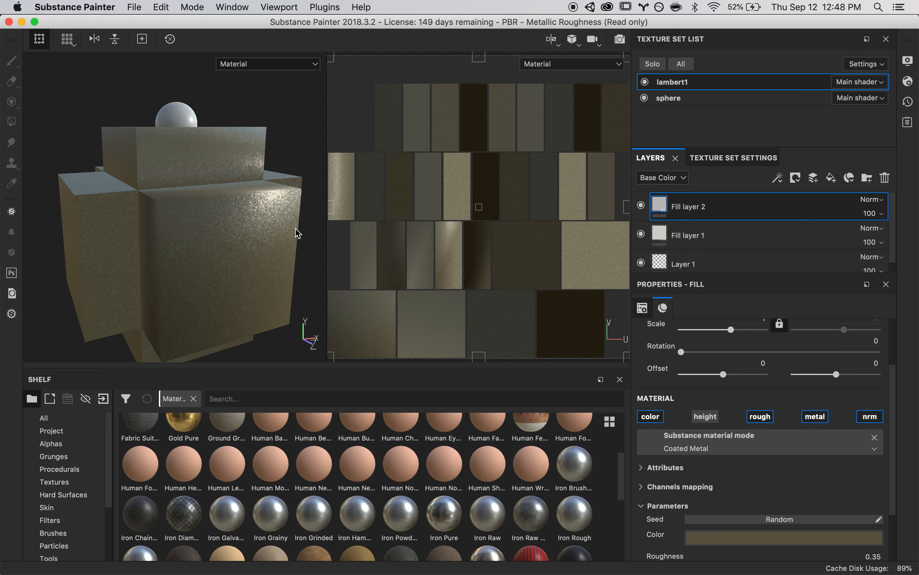
alt+drag(206, 211, 204, 214)
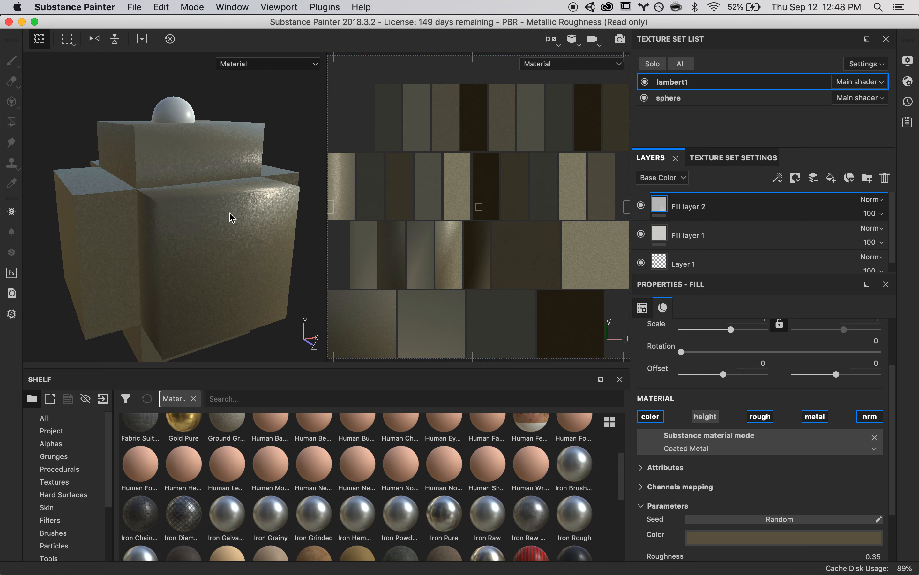
Step: Add a white mask to Fill layer 2 and paint out an irregular patch along a block's upper corner to expose the cobalt
right_click(704, 207)
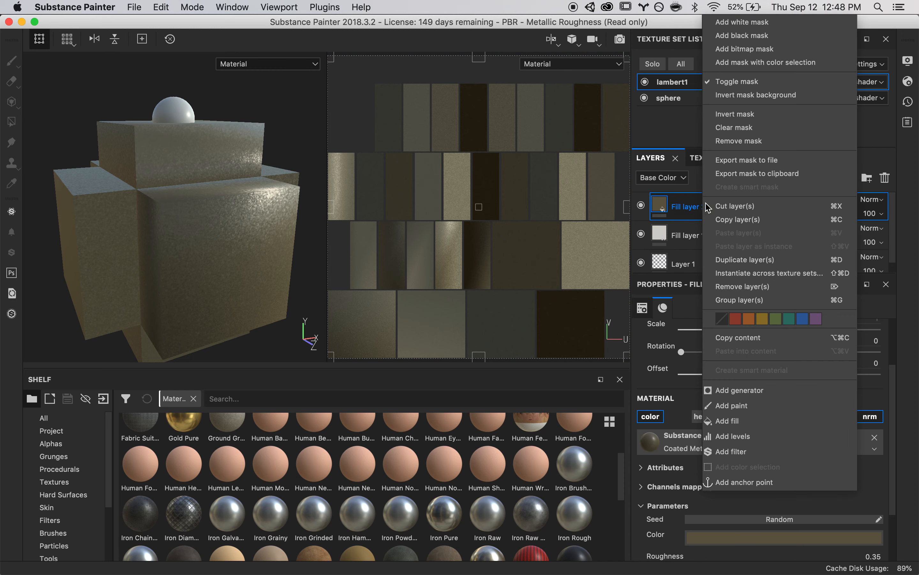
click(766, 26)
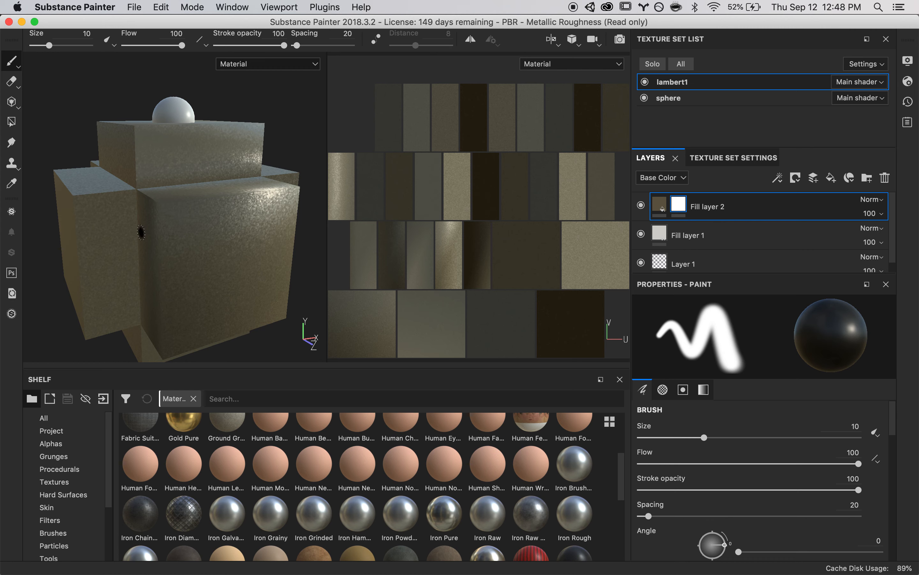
alt+drag(127, 222, 136, 234)
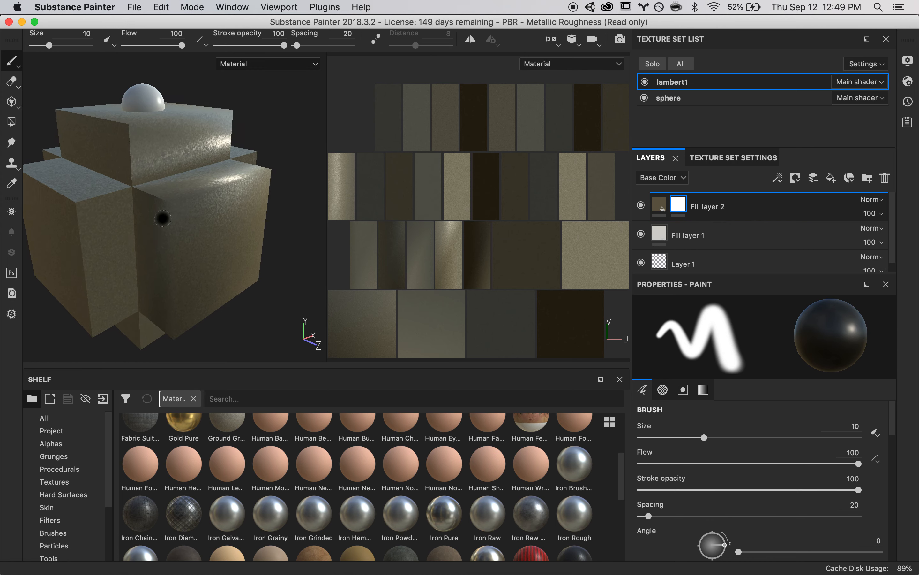
mouse_move(155, 197)
mouse_down()
mouse_move(173, 220)
mouse_move(173, 238)
mouse_move(176, 204)
mouse_move(214, 187)
mouse_move(182, 198)
mouse_move(179, 222)
mouse_move(149, 211)
mouse_move(175, 218)
mouse_up()
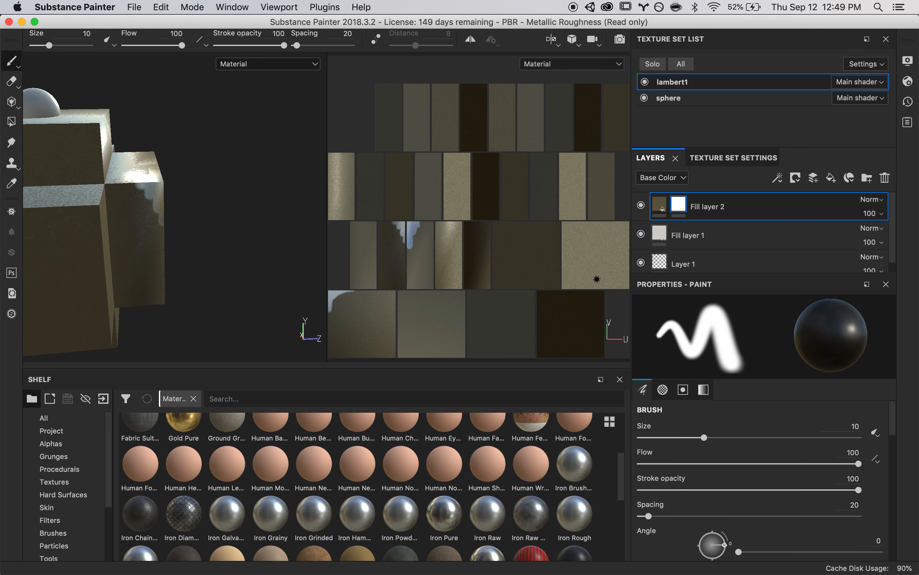
Step: Paint a small ring into the mask on the large pale UV island in the 2D view and locate it on the model
mouse_move(589, 237)
mouse_down()
mouse_move(599, 262)
mouse_move(593, 236)
mouse_up()
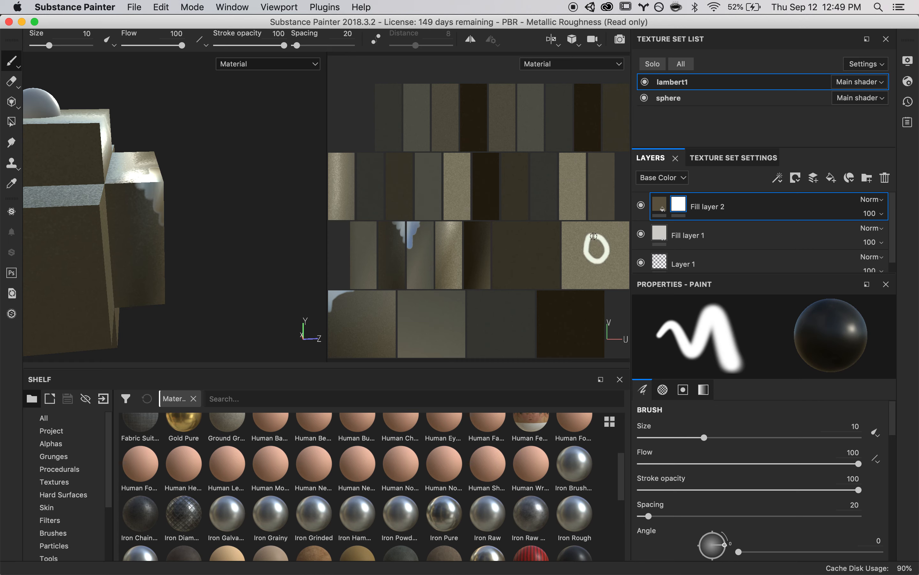
mouse_move(79, 197)
alt+mouse_down()
mouse_move(69, 114)
mouse_move(119, 243)
mouse_move(119, 153)
mouse_move(130, 153)
mouse_move(281, 318)
alt+mouse_up()
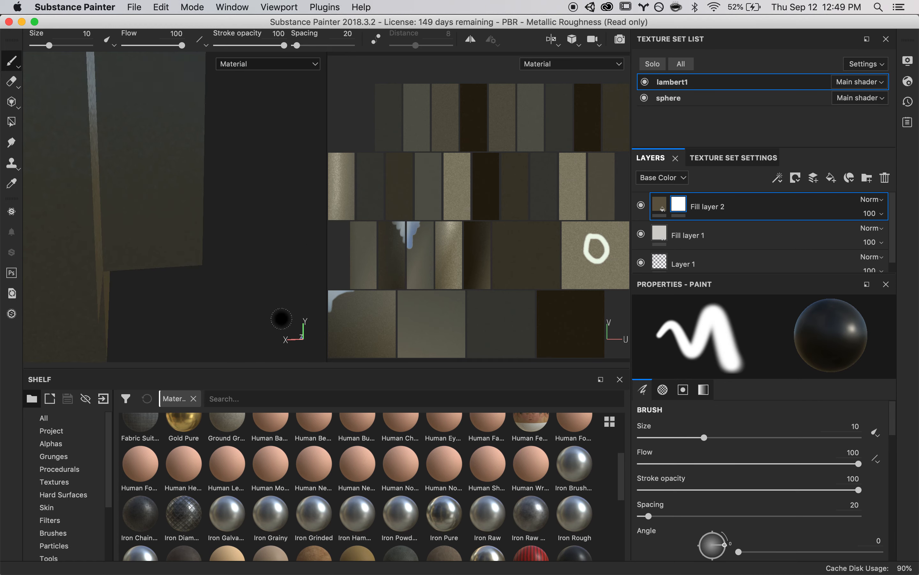
scroll(281, 318, down, 3)
key(f)
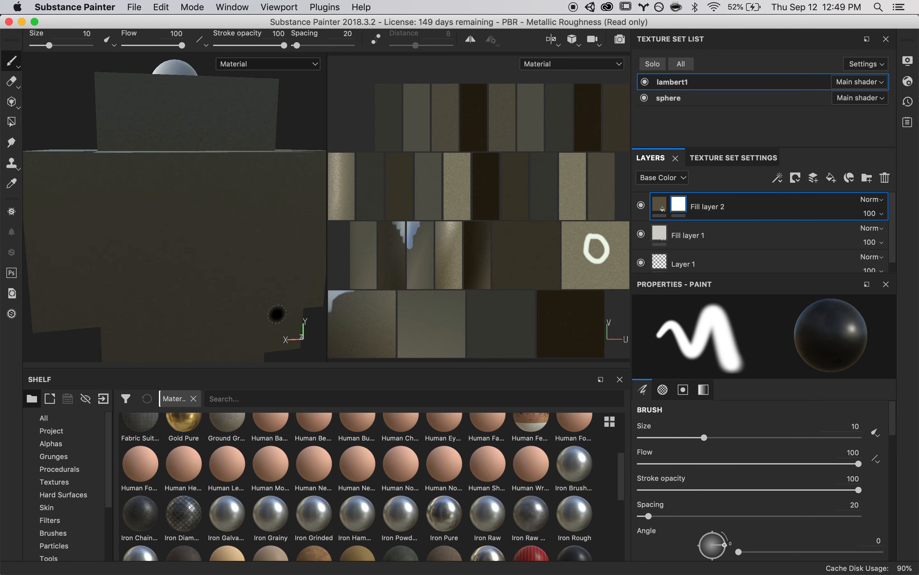
alt+drag(206, 261, 225, 264)
scroll(113, 210, up, 4)
scroll(113, 210, down, 4)
scroll(113, 210, down, 6)
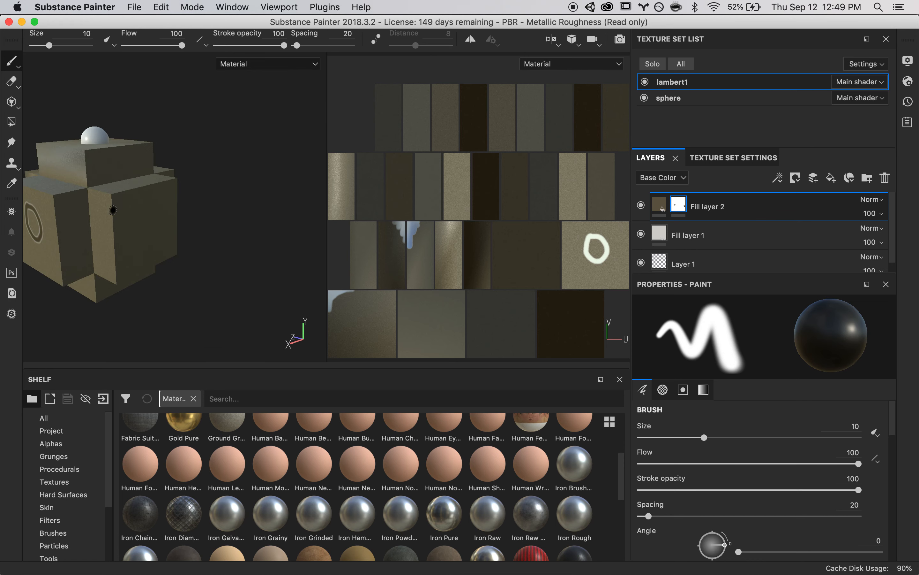
Step: Paint out part of the ring's interior and an irregular patch across the side of the upper block on the 3D model
mouse_move(113, 210)
alt+mouse_down()
mouse_move(132, 238)
mouse_move(141, 224)
alt+mouse_up()
scroll(57, 230, up, 5)
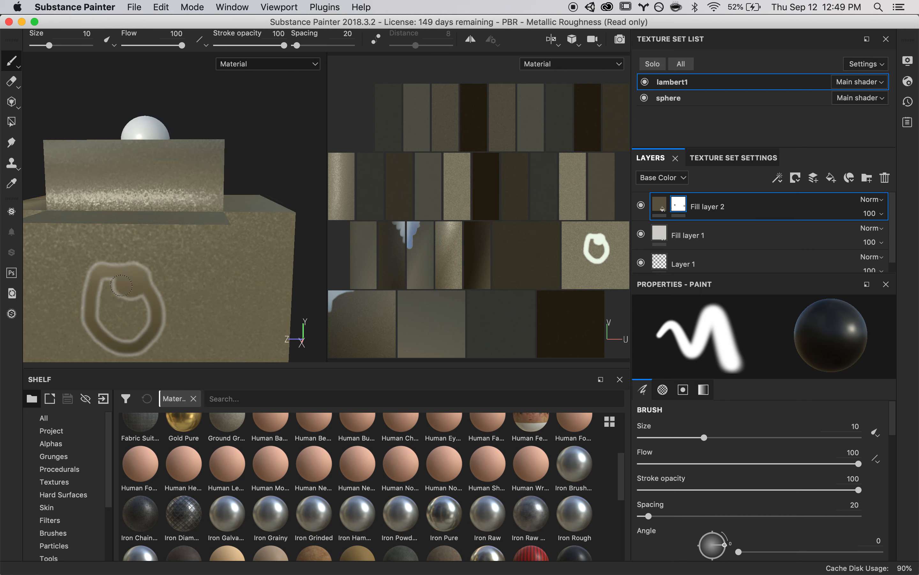
mouse_move(123, 266)
alt+mouse_down()
mouse_move(128, 230)
mouse_move(155, 246)
mouse_move(144, 235)
mouse_move(193, 177)
mouse_move(178, 178)
mouse_move(223, 191)
mouse_move(190, 167)
mouse_move(193, 153)
mouse_move(206, 152)
alt+mouse_up()
mouse_move(256, 191)
alt+mouse_down()
mouse_move(254, 176)
mouse_move(250, 211)
alt+mouse_up()
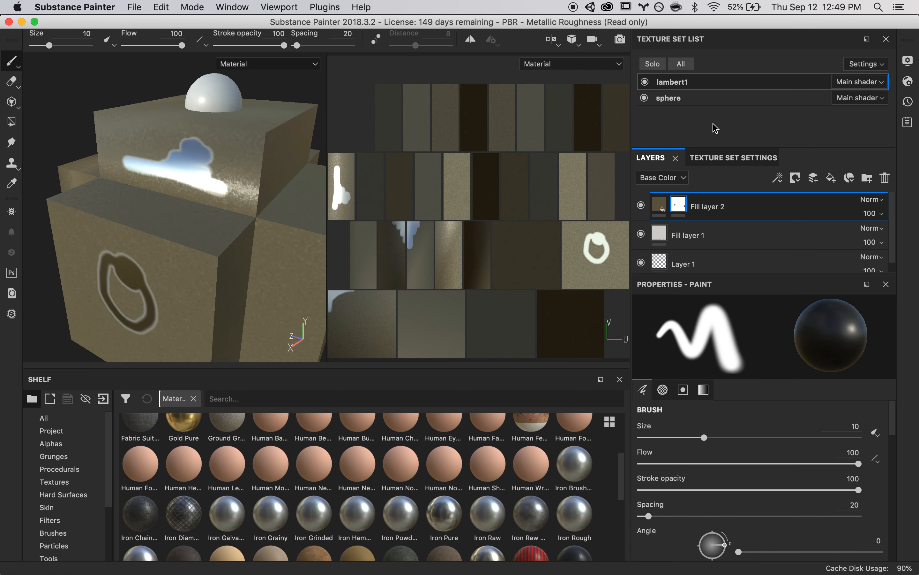
Step: Add a fill layer to the sphere texture set and assign it the Plastic Cables Braided material
click(675, 100)
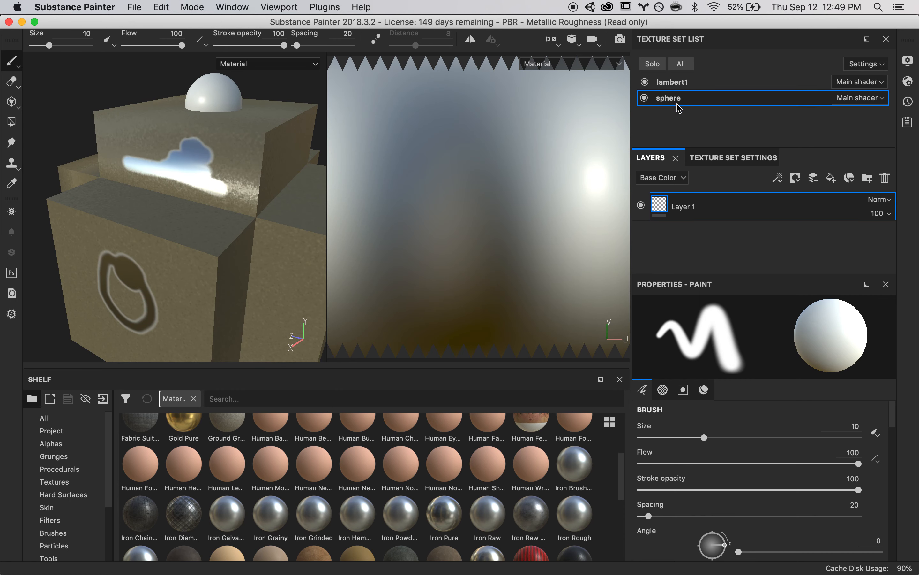
click(831, 177)
scroll(519, 503, up, 3)
scroll(519, 503, down, 6)
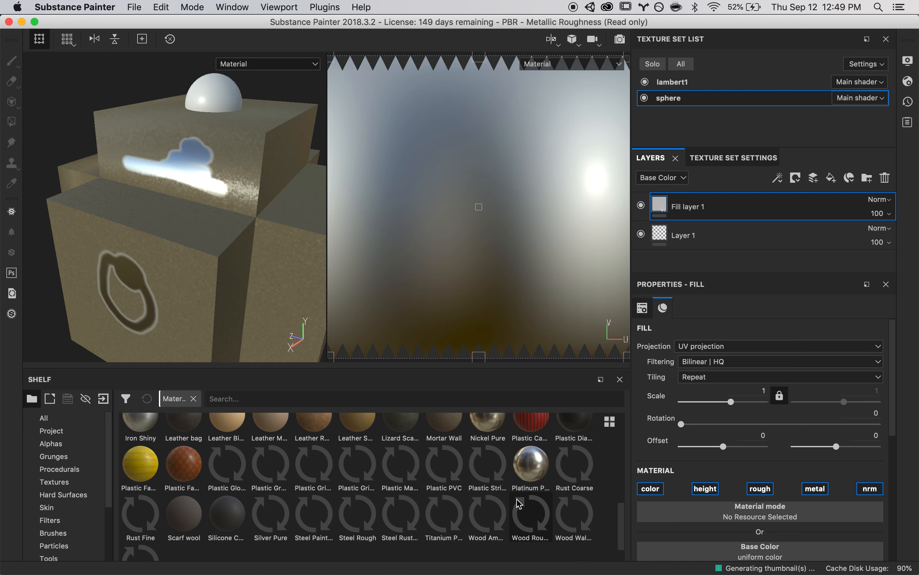
click(533, 433)
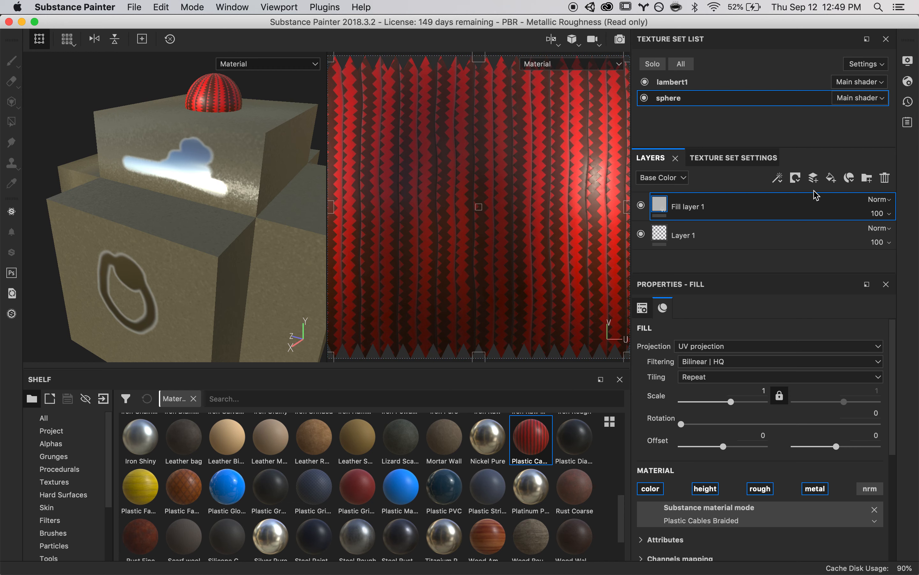
Step: Add a second fill layer to the sphere set with the Plastic Fabric Bands material and give it a black mask
click(830, 181)
click(141, 491)
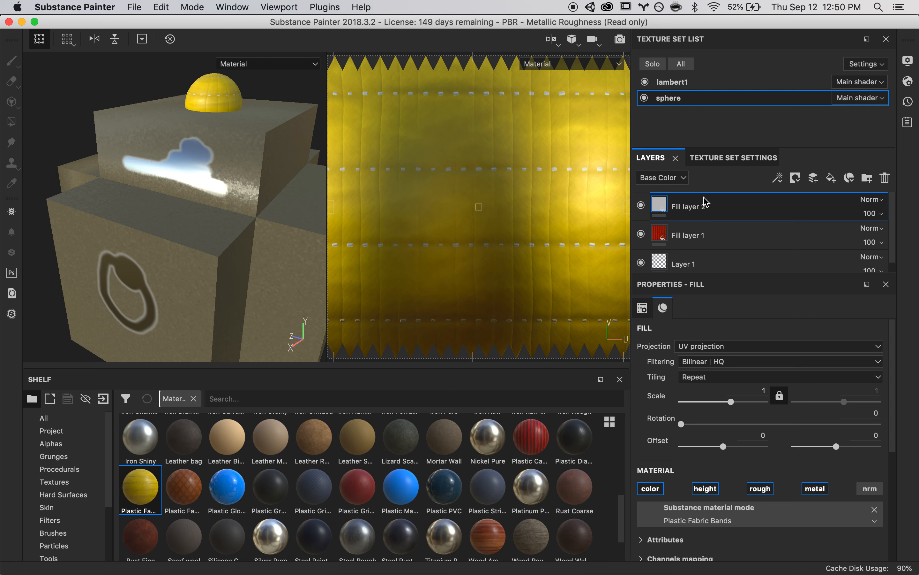
right_click(695, 217)
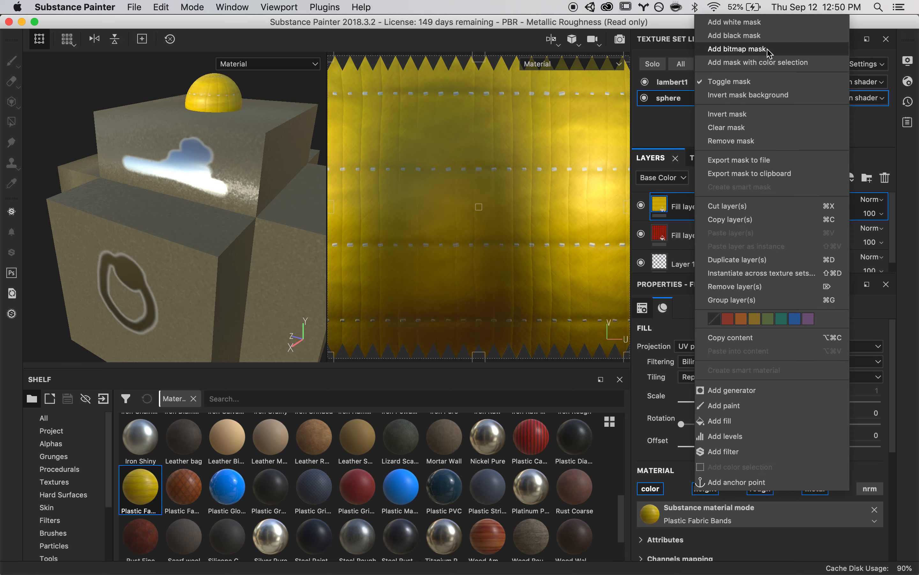
click(744, 36)
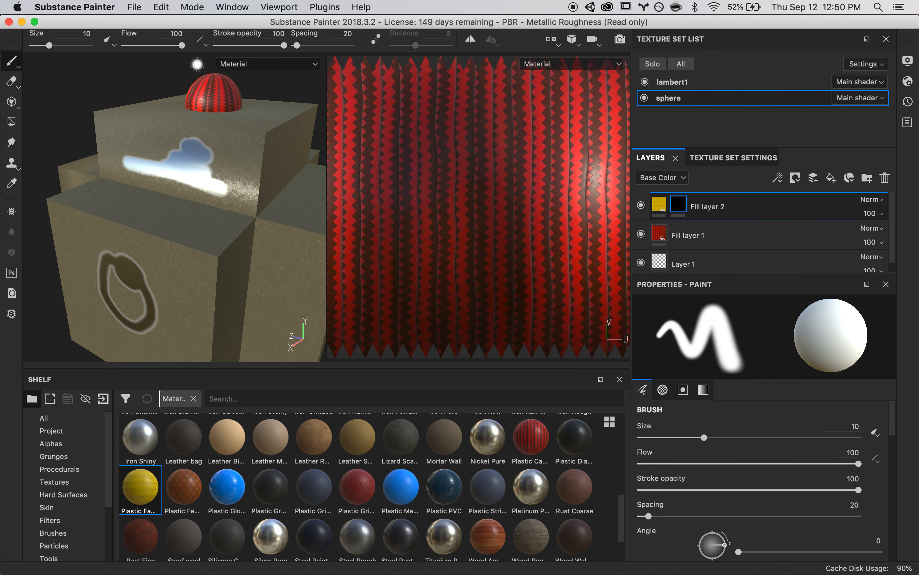
Step: With lambert1 temporarily hidden, paint the mask on the sphere's side and top to reveal the yellow fabric, and show lambert1 again
alt+middle_drag(233, 92, 193, 72)
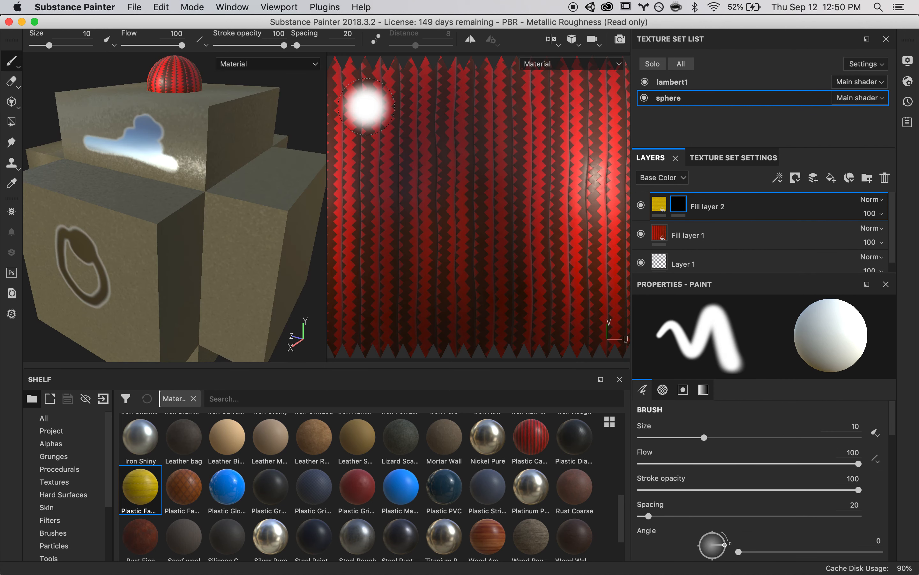
click(646, 83)
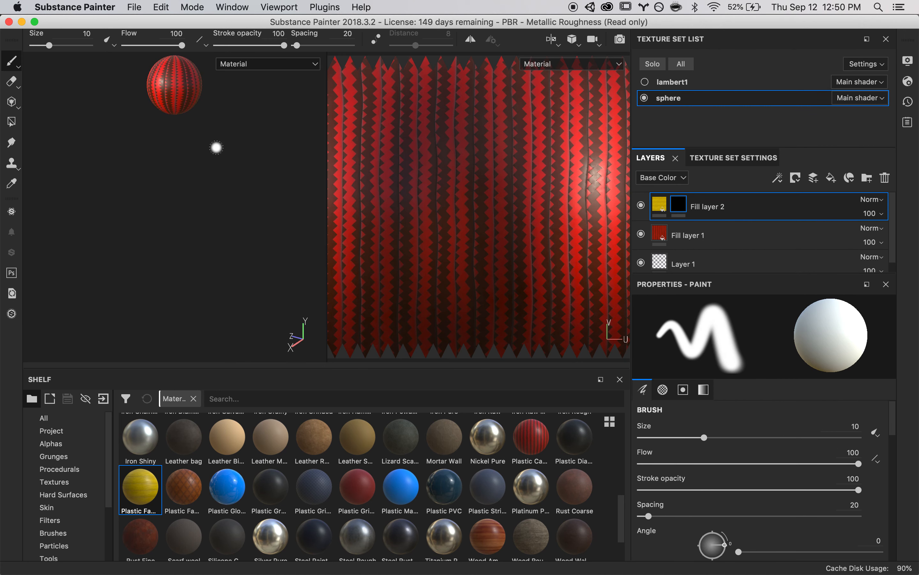
mouse_move(182, 73)
alt+mouse_down()
mouse_move(189, 52)
mouse_move(189, 60)
alt+mouse_up()
mouse_move(172, 95)
mouse_down()
mouse_move(164, 87)
mouse_move(163, 97)
mouse_move(179, 101)
mouse_move(174, 86)
mouse_move(77, 95)
mouse_up()
alt+drag(177, 105, 177, 251)
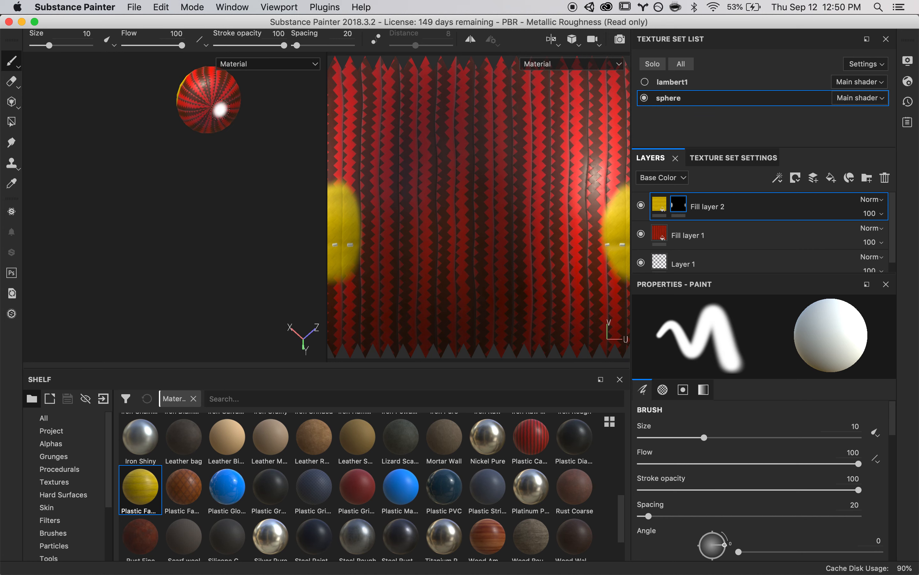
mouse_move(222, 110)
mouse_down()
mouse_move(213, 100)
mouse_move(220, 117)
mouse_move(216, 100)
mouse_move(230, 108)
mouse_move(227, 97)
mouse_up()
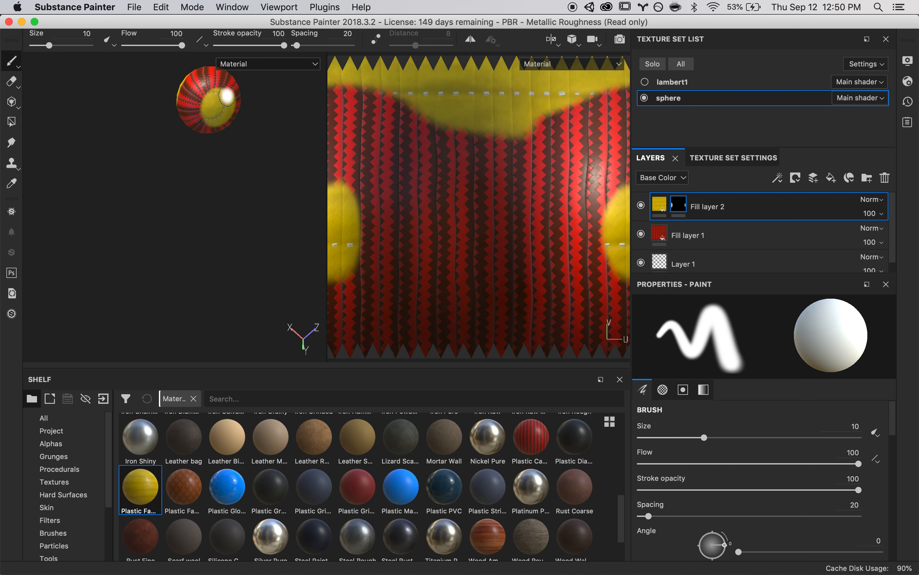
click(646, 82)
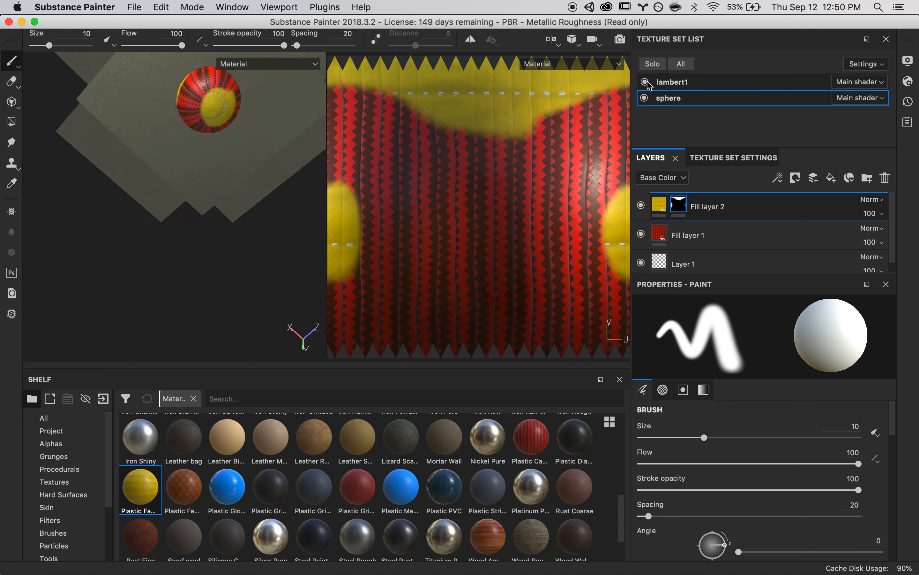
alt+drag(164, 266, 258, 168)
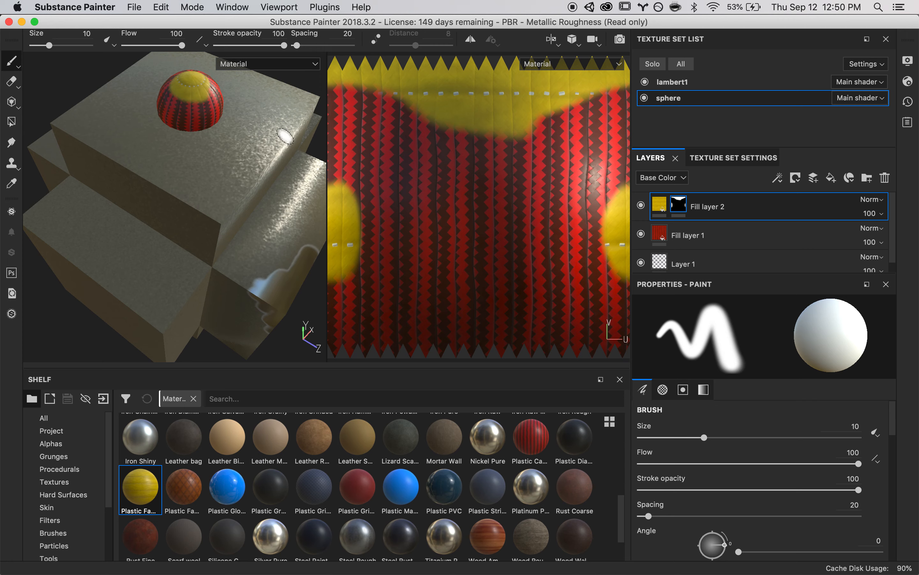
Step: Export the lambert1 and sphere texture sets with the PBR MetalRough configuration into a new Desktop folder named textures
mouse_move(17, 68)
click(136, 8)
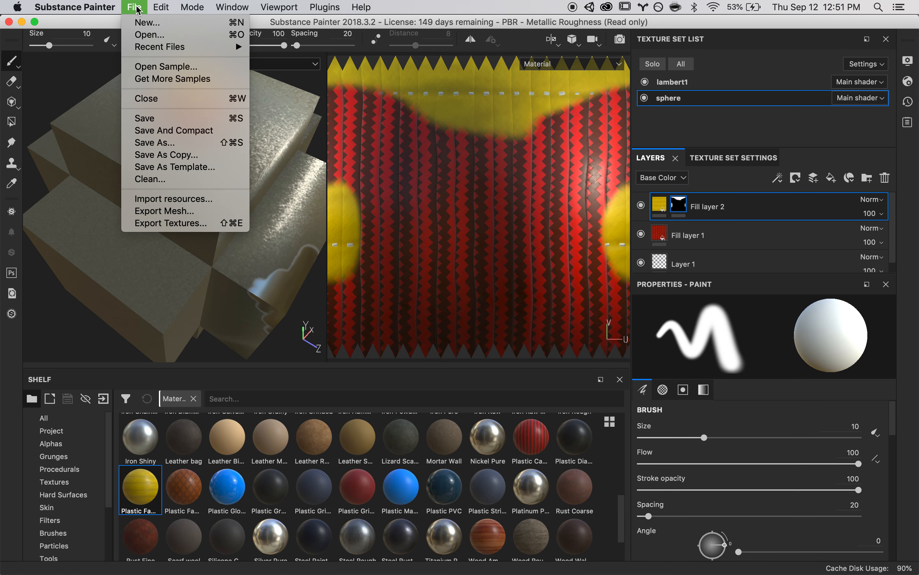
click(168, 223)
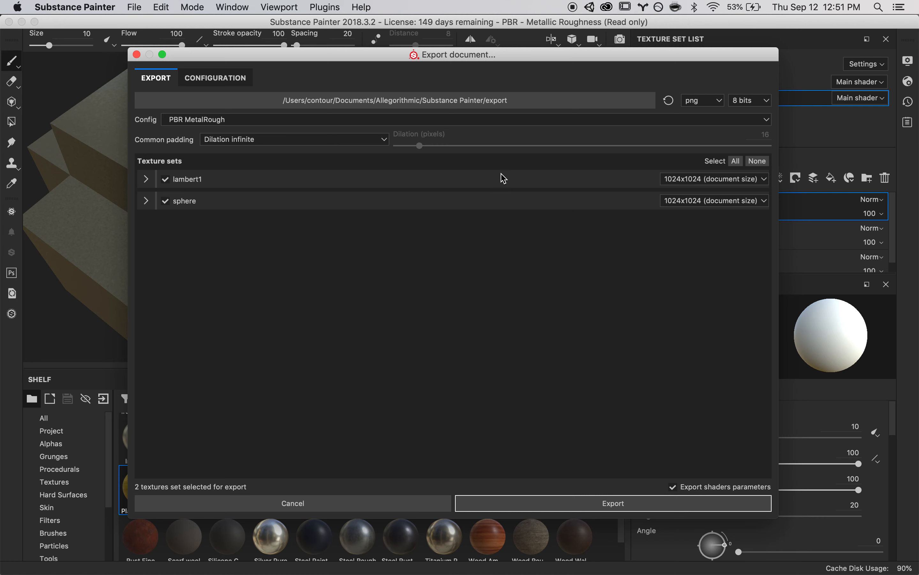
click(465, 102)
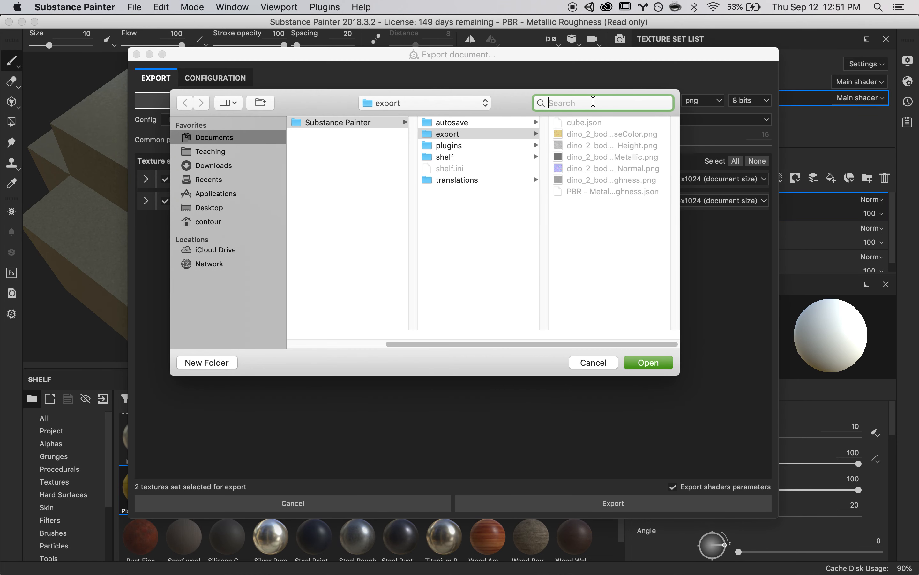
click(215, 207)
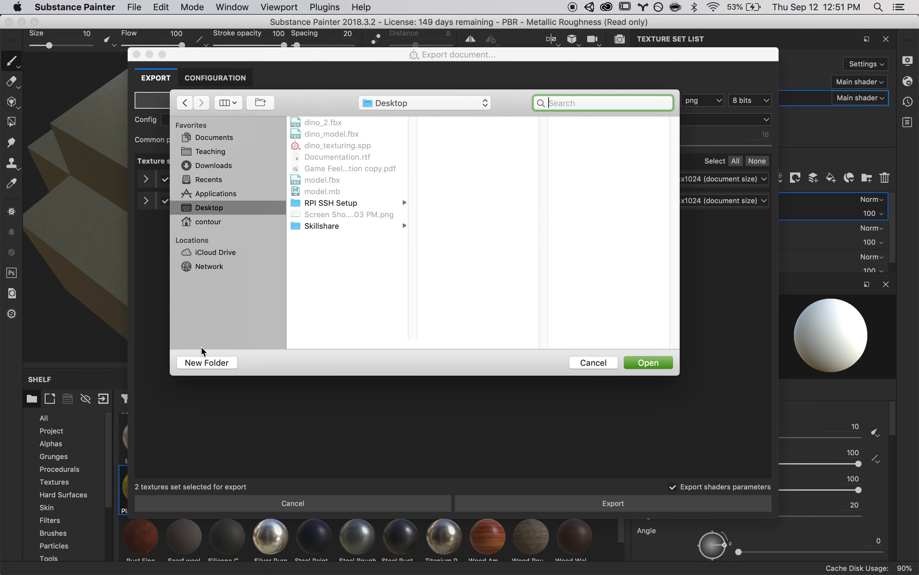
click(204, 363)
text(textures)
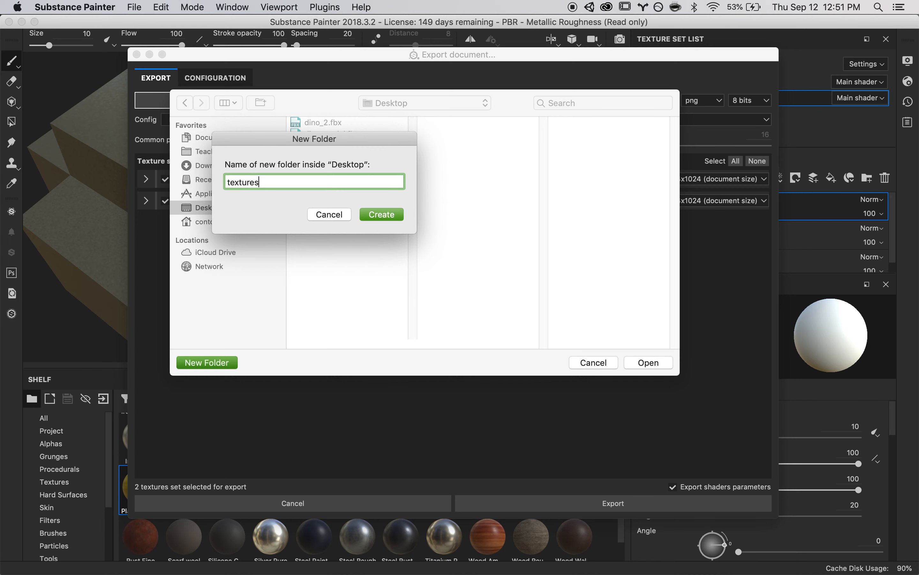
key(Return)
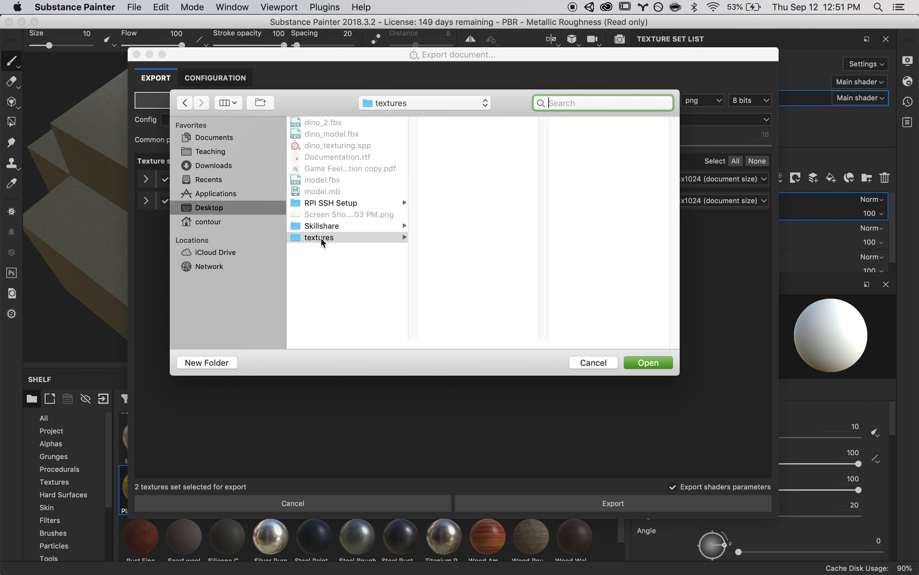
click(648, 363)
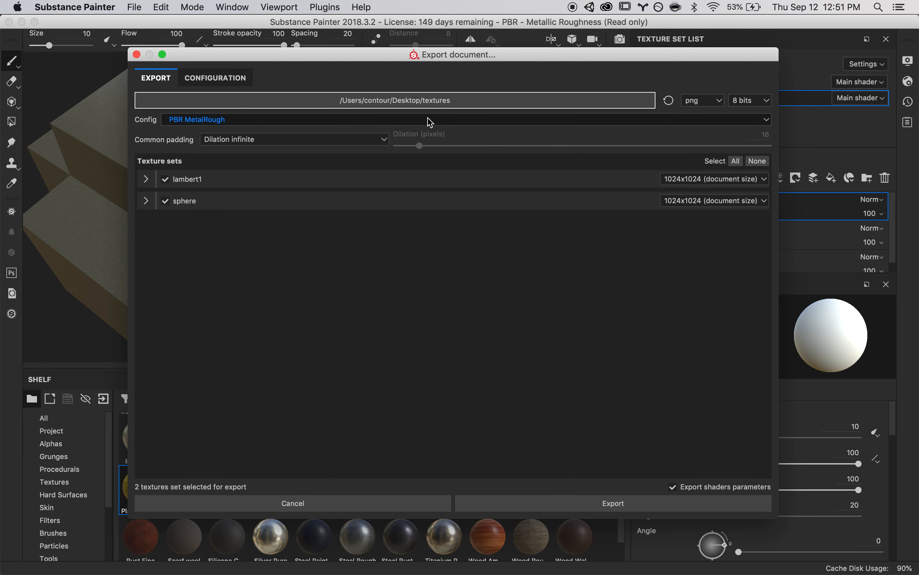
click(556, 498)
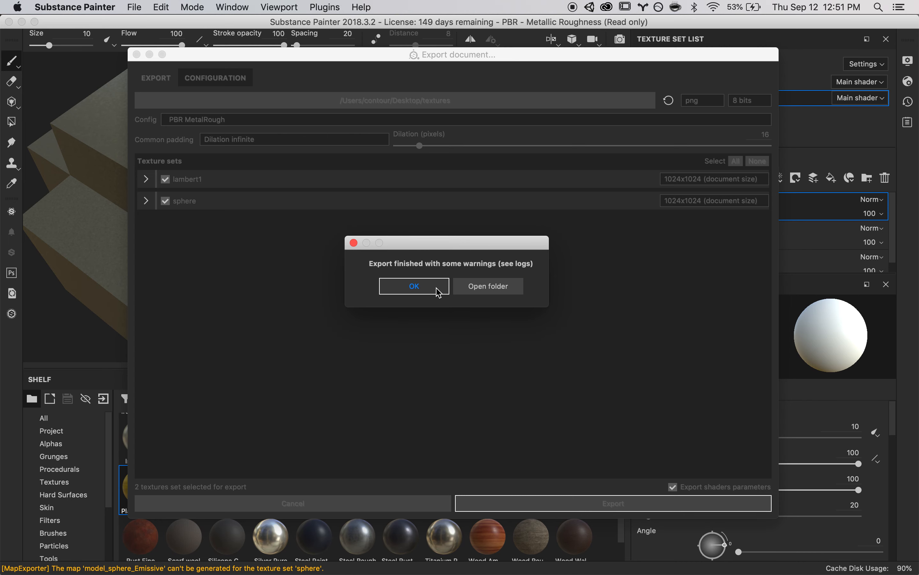
click(439, 291)
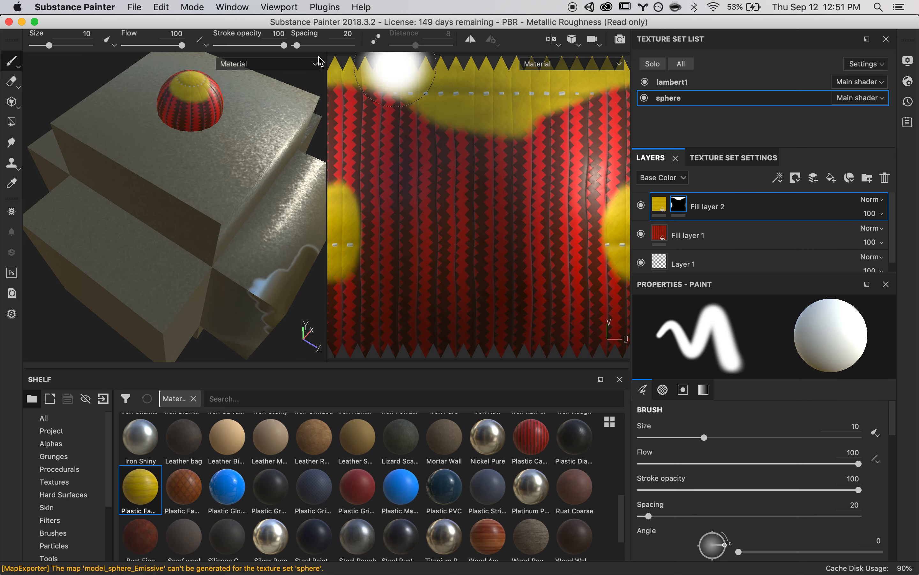
Step: Switch to Unity, create a scene named AssetImport in the Scenes folder, and open it
key(super+Tab)
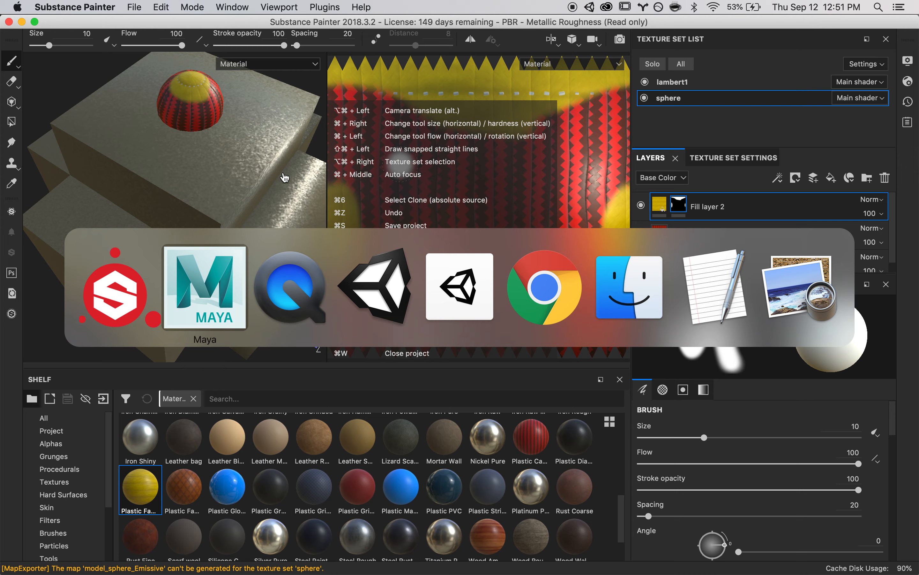
click(407, 285)
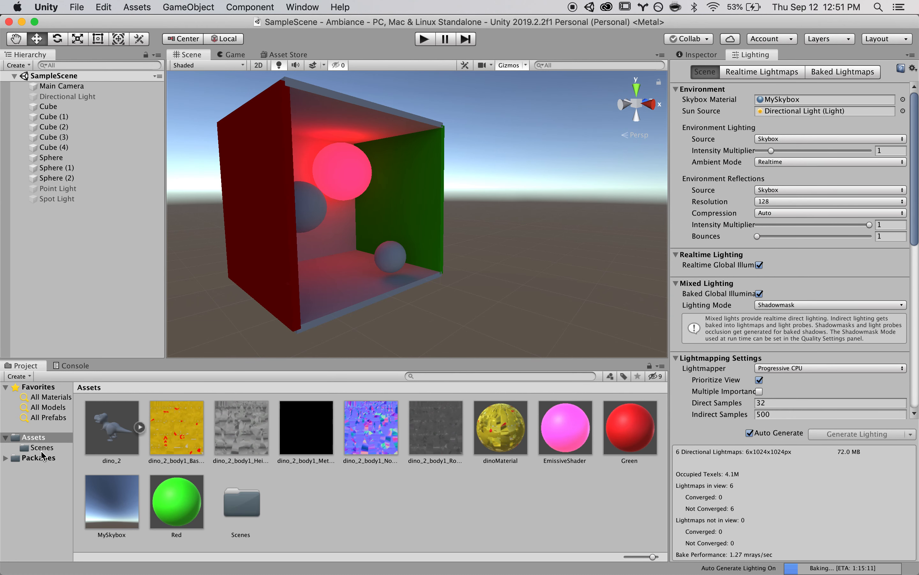
click(42, 448)
click(190, 442)
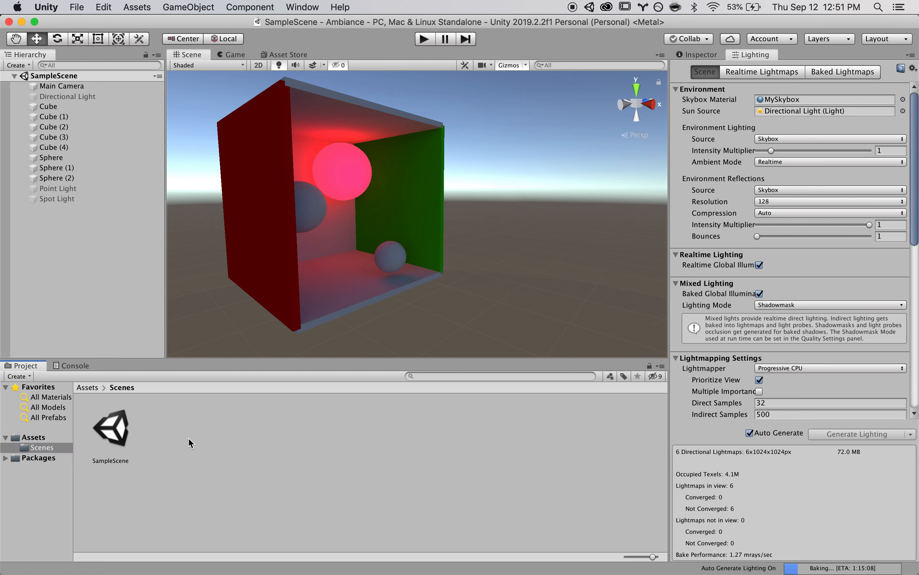
right_click(190, 443)
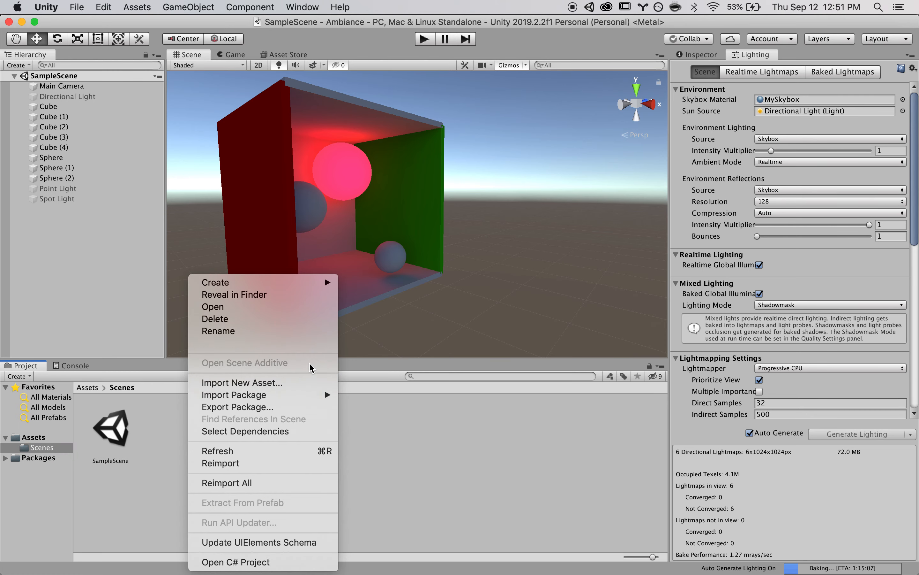
mouse_move(307, 282)
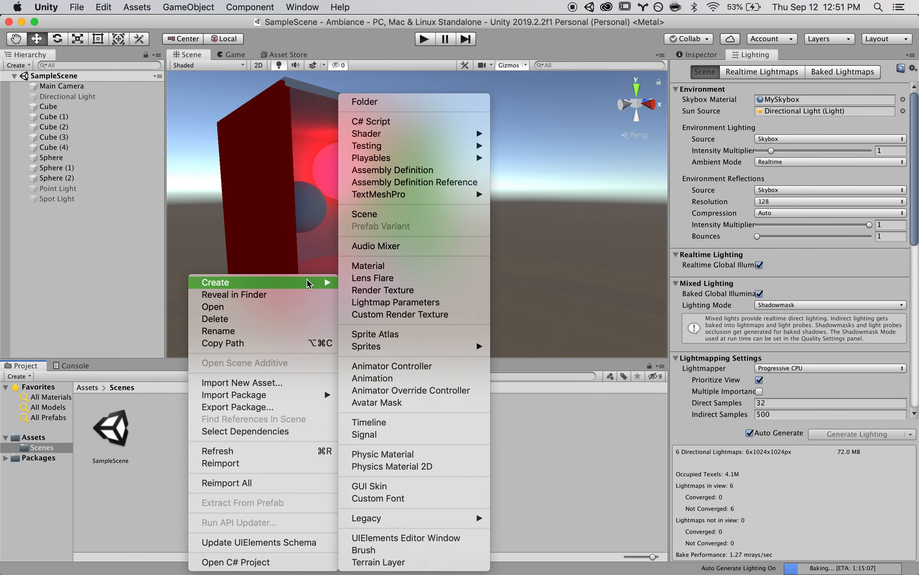
click(382, 214)
text(AssetImport)
key(Return)
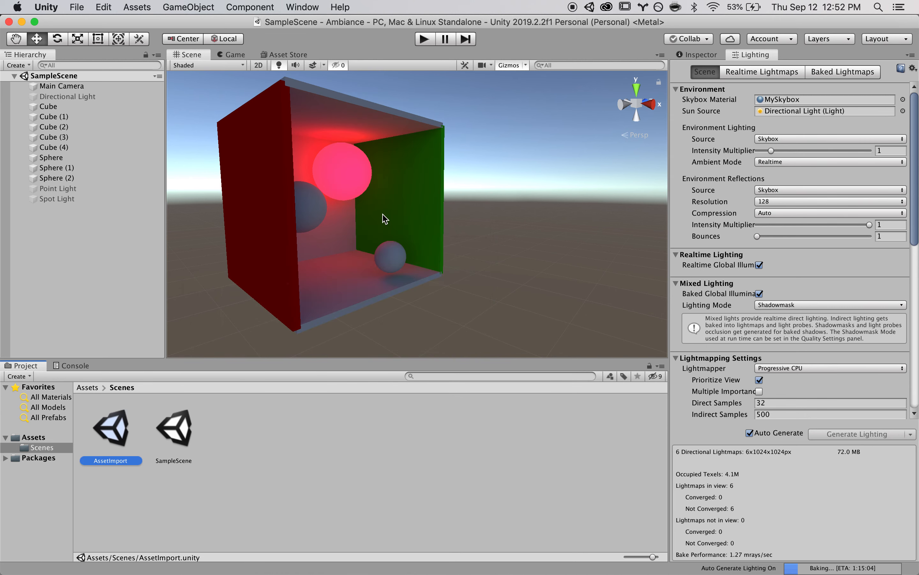
double_click(114, 439)
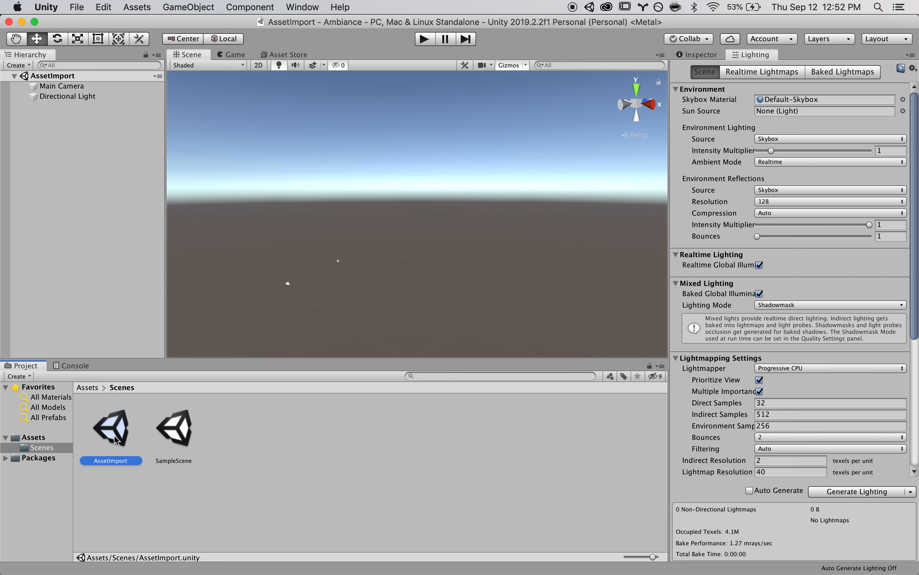
Step: Import model.mb and the textures folder from the Desktop in Finder into the Unity project's Assets folder
click(56, 438)
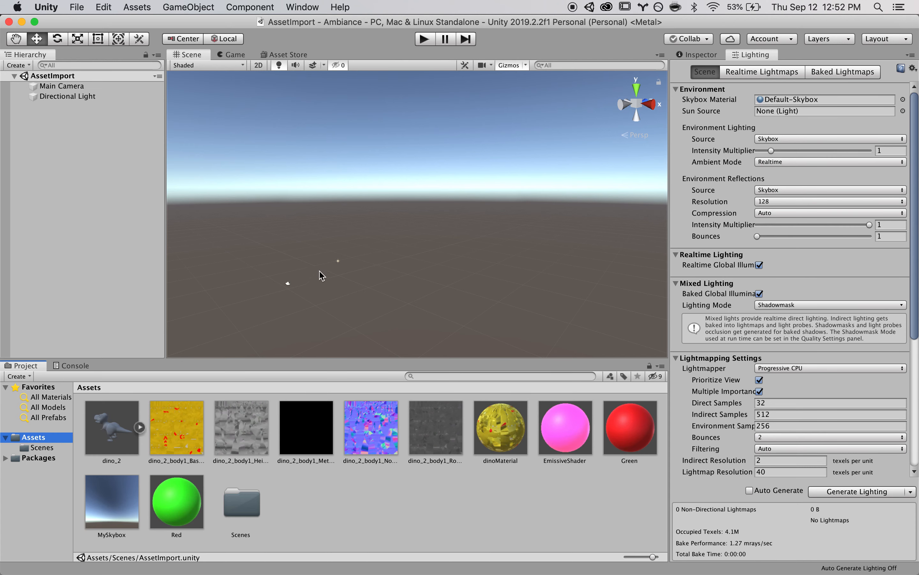
click(72, 161)
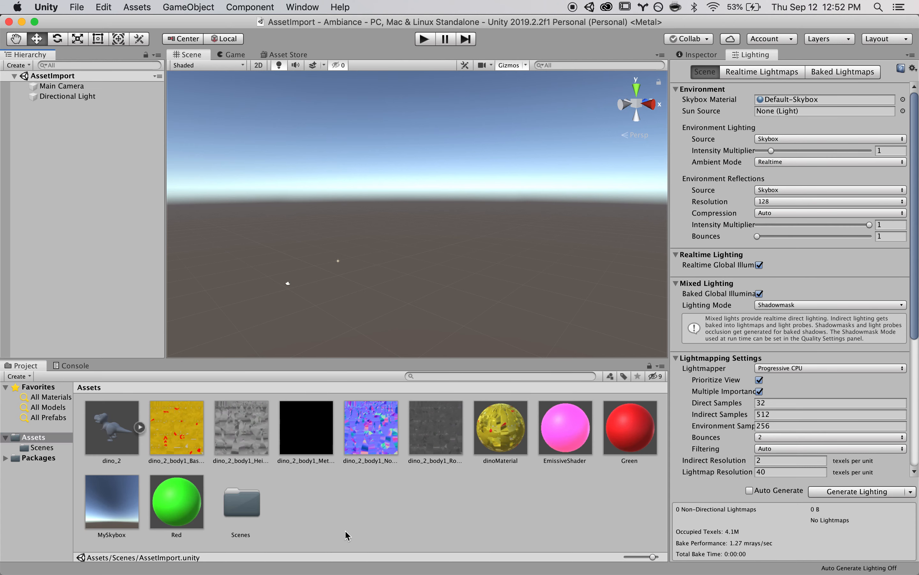
key(super+Tab)
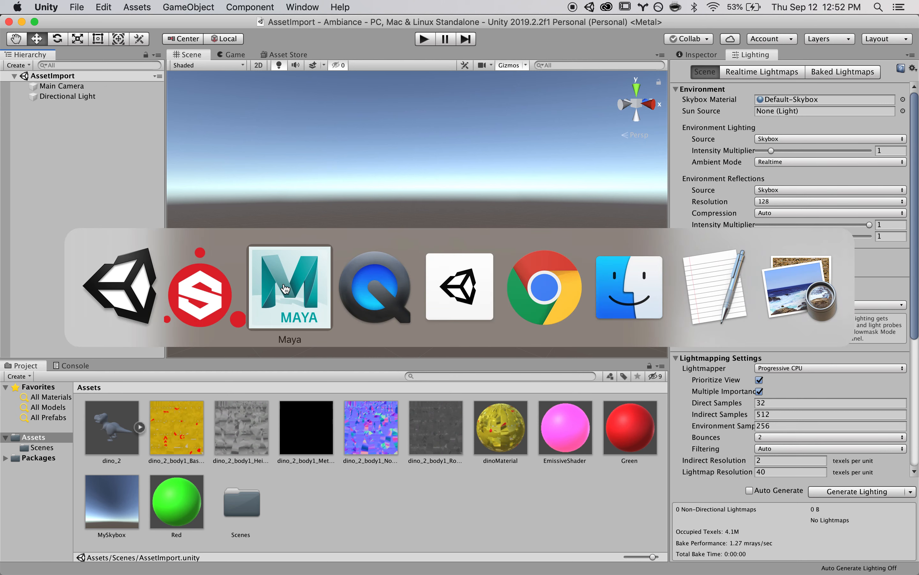
click(640, 298)
key(super+n)
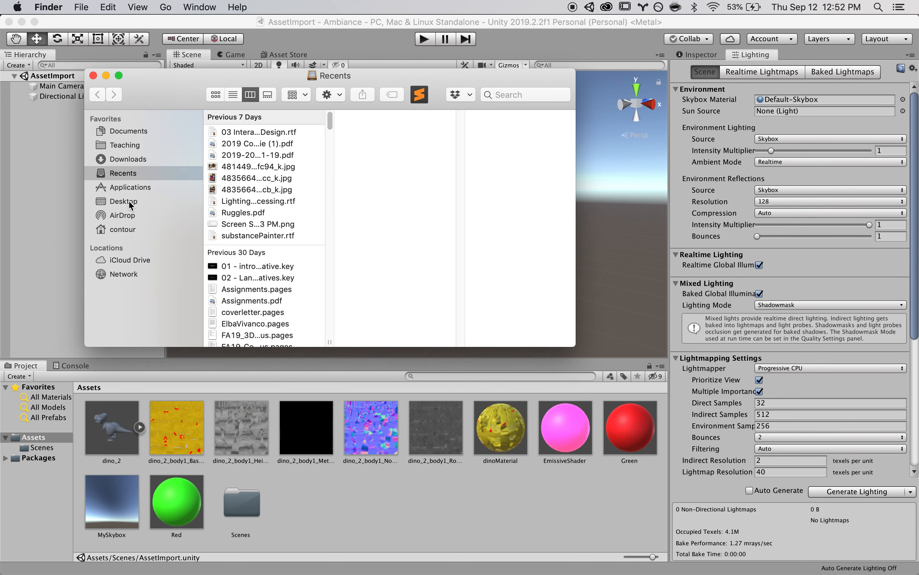
click(129, 201)
click(245, 185)
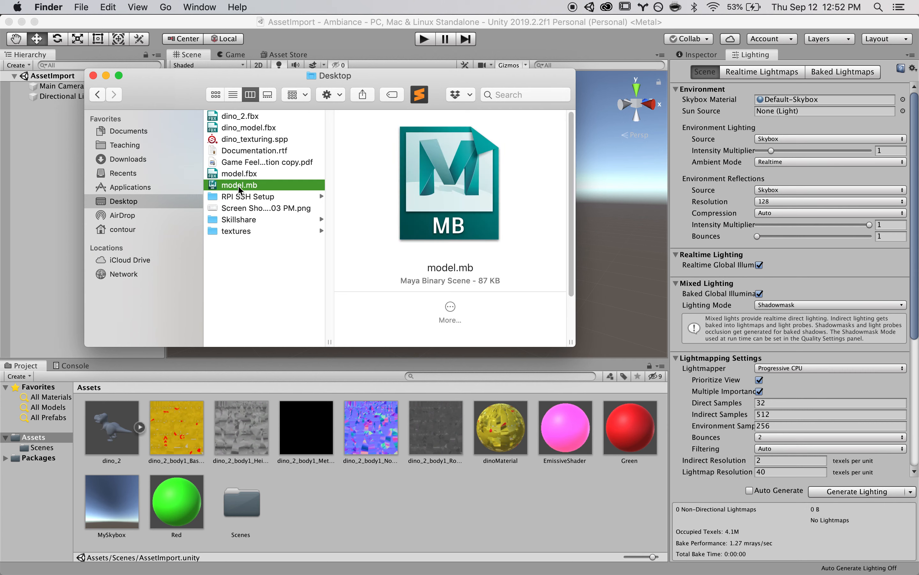
drag(216, 184, 340, 520)
drag(320, 506, 347, 525)
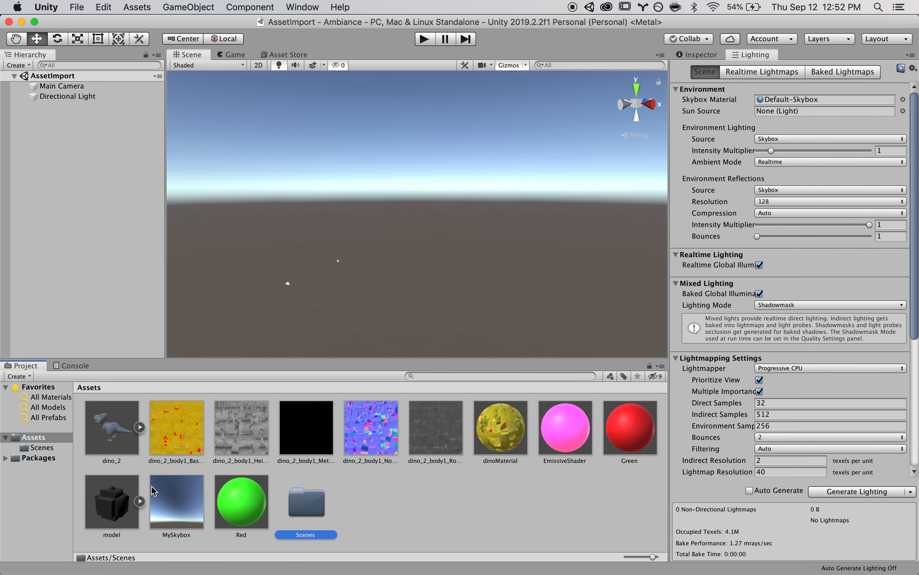
key(super+Tab)
drag(214, 232, 383, 529)
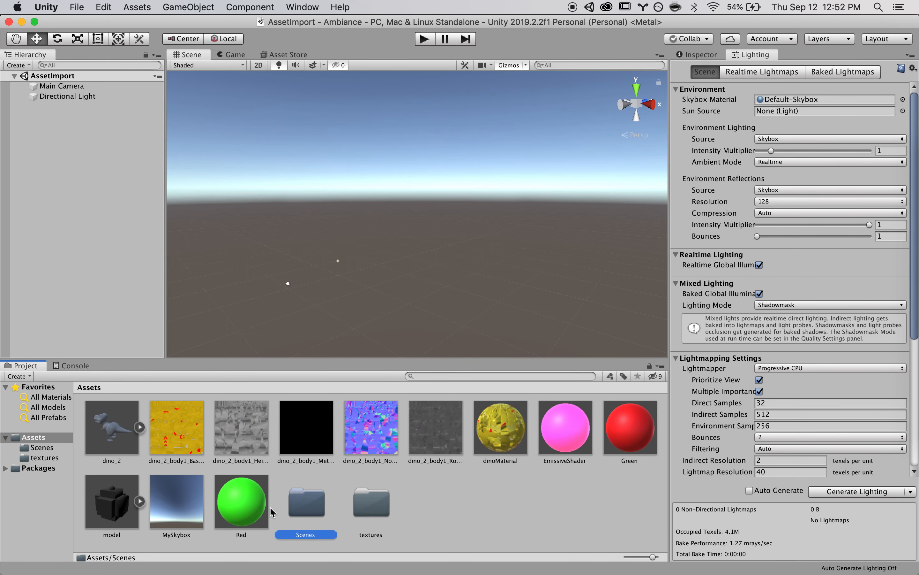
Step: Expand the imported model asset to examine its cube and sphere parts and materials, and collapse it again
click(118, 501)
click(140, 501)
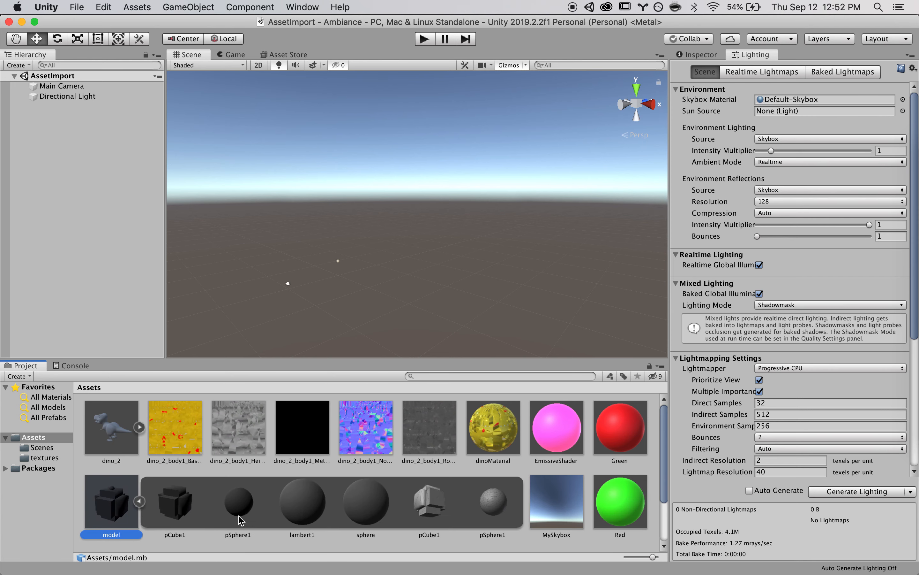
click(314, 520)
click(241, 508)
click(179, 501)
click(244, 502)
click(138, 501)
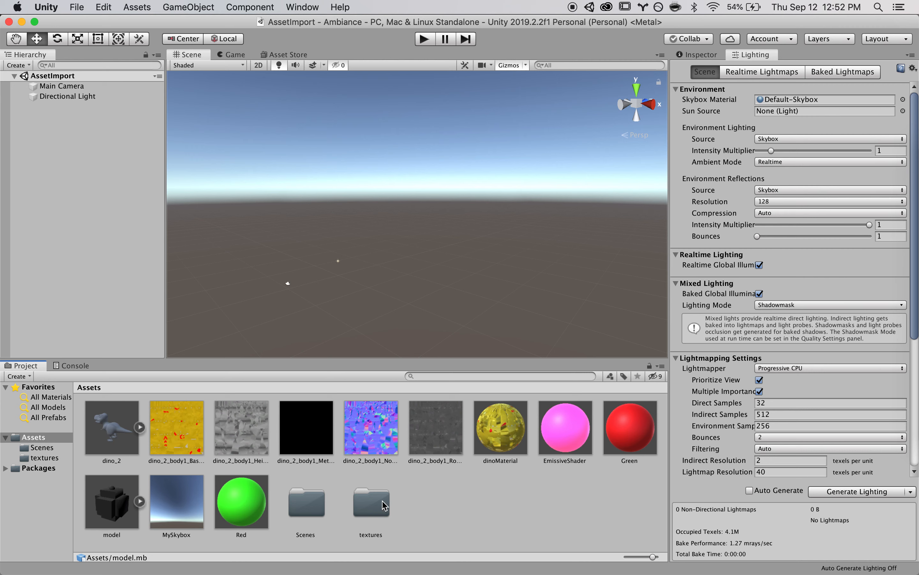
Step: Create a material named BoxMaterial in the Assets folder
right_click(417, 512)
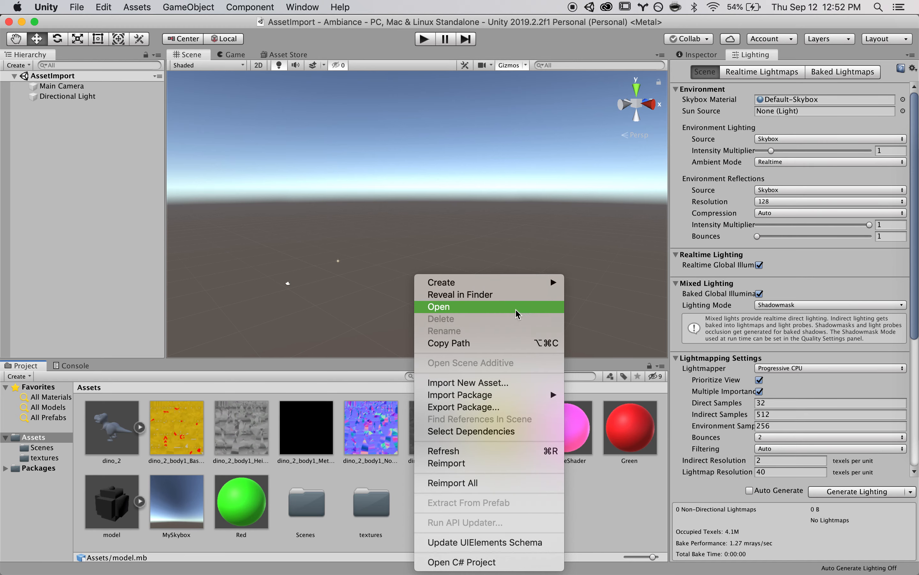
mouse_move(532, 288)
click(584, 265)
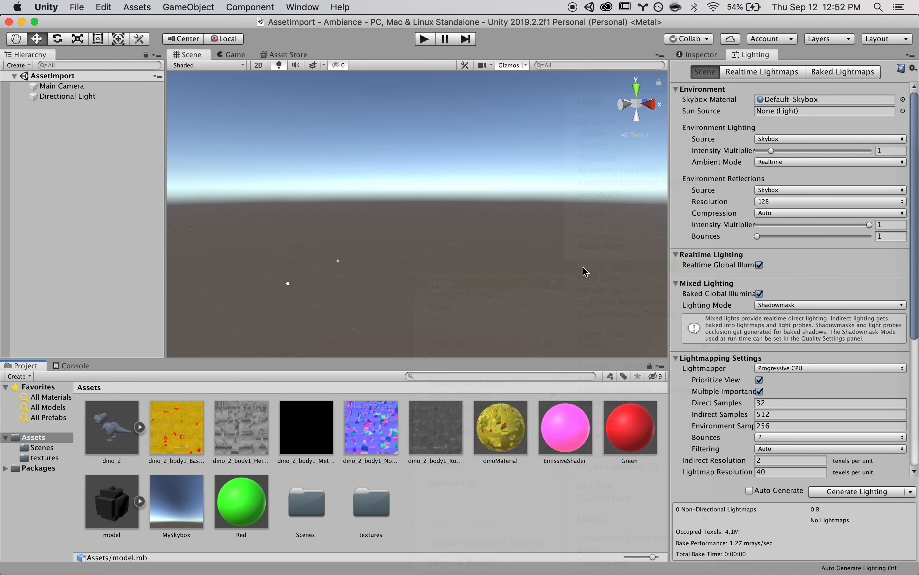
text(Bo)
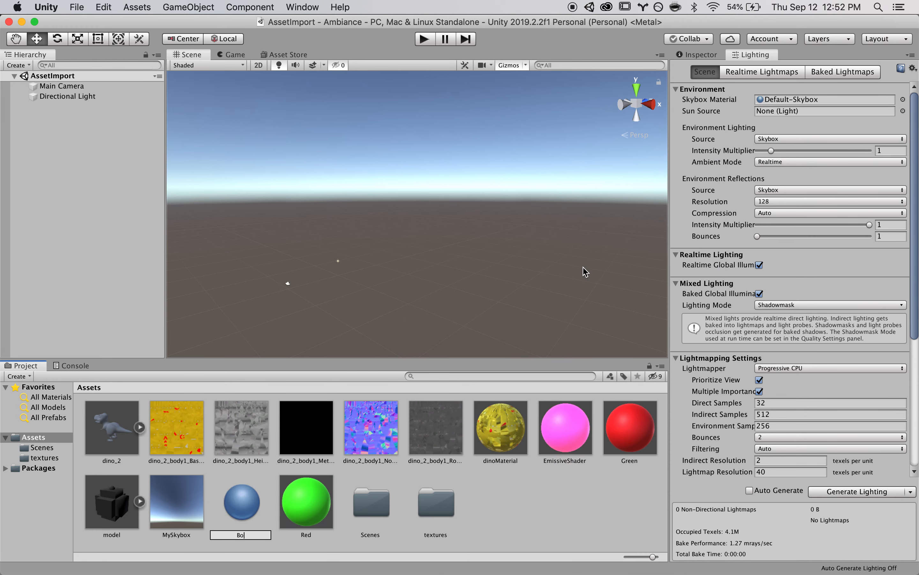
text(xMaterial)
key(Return)
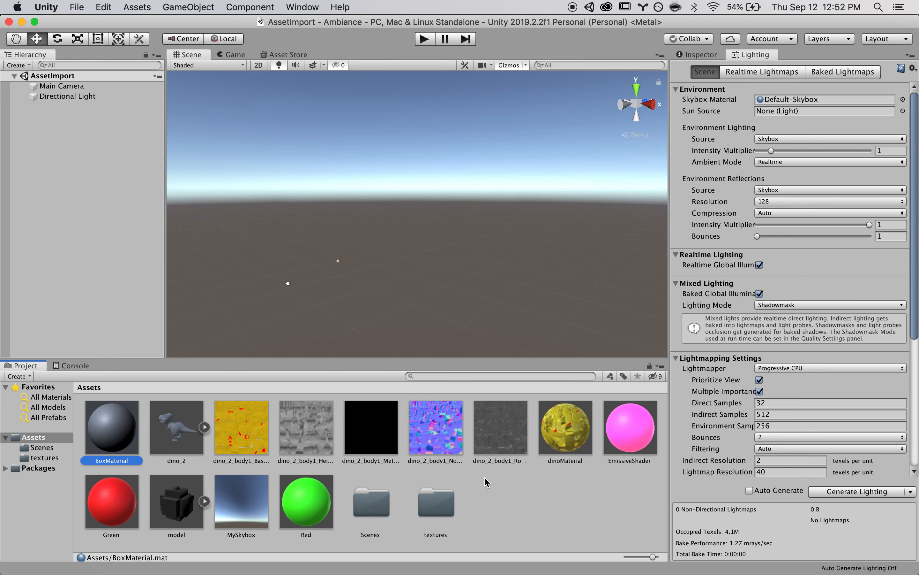
Step: Create a second material in the Assets folder and name it SphereMaterial
right_click(540, 491)
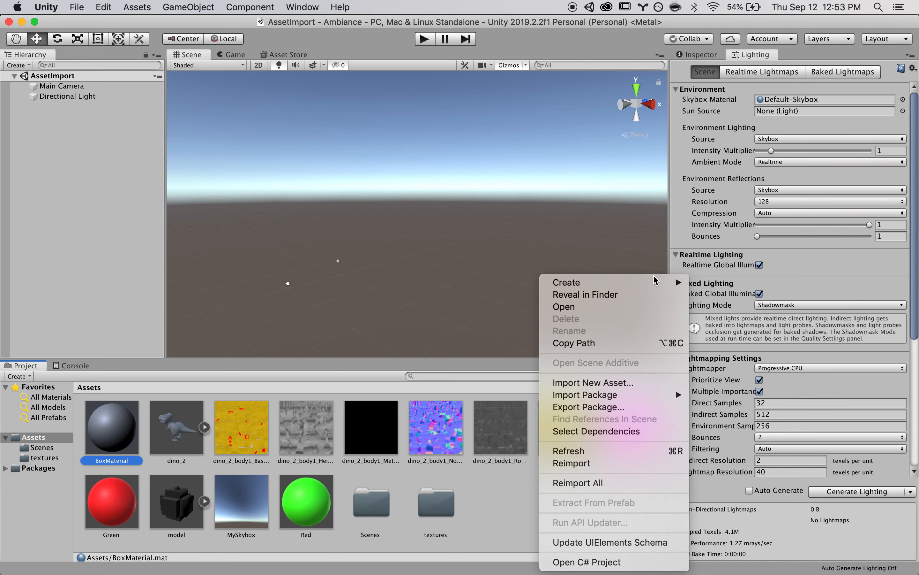
mouse_move(655, 282)
click(720, 262)
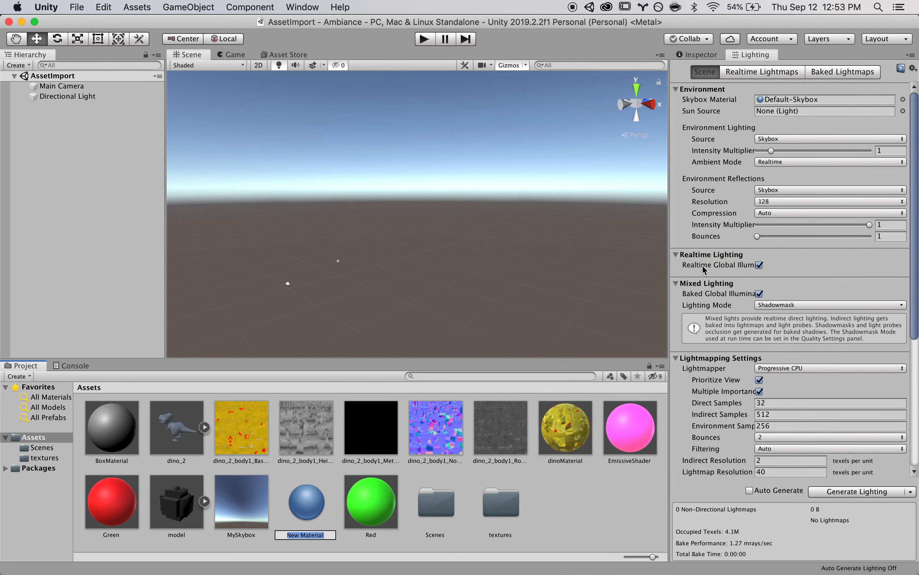
text(SphereMaterial)
key(Return)
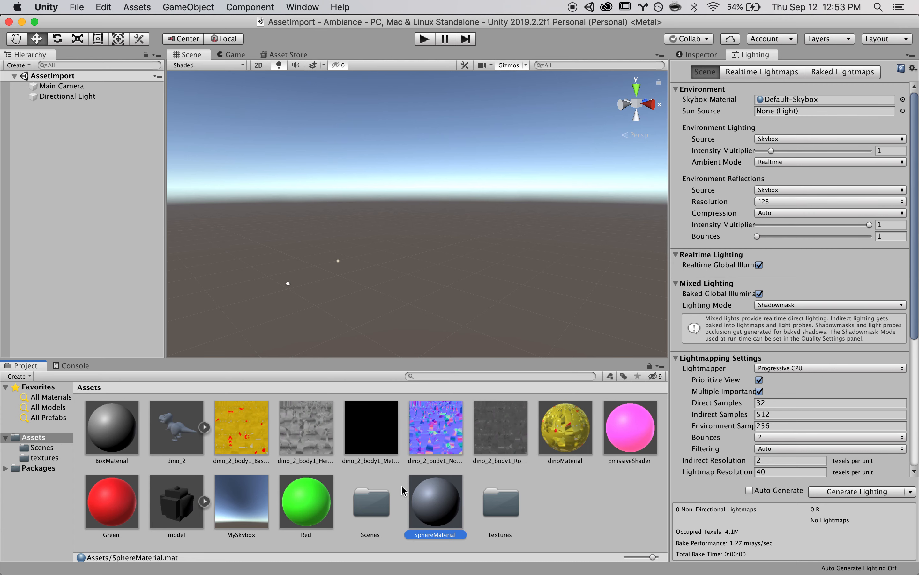
Step: Show SphereMaterial's properties and check the imported maps in the textures folder before returning to Assets
click(688, 56)
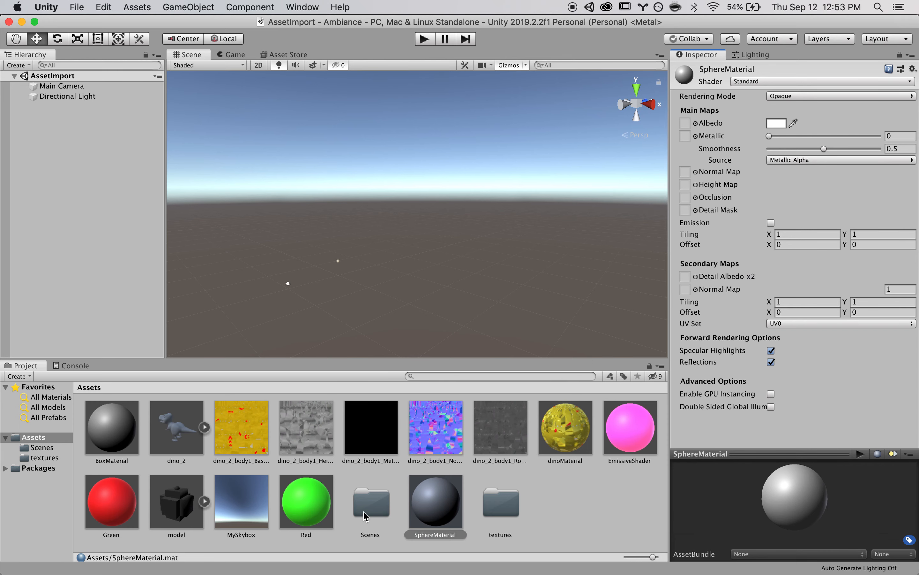
double_click(502, 513)
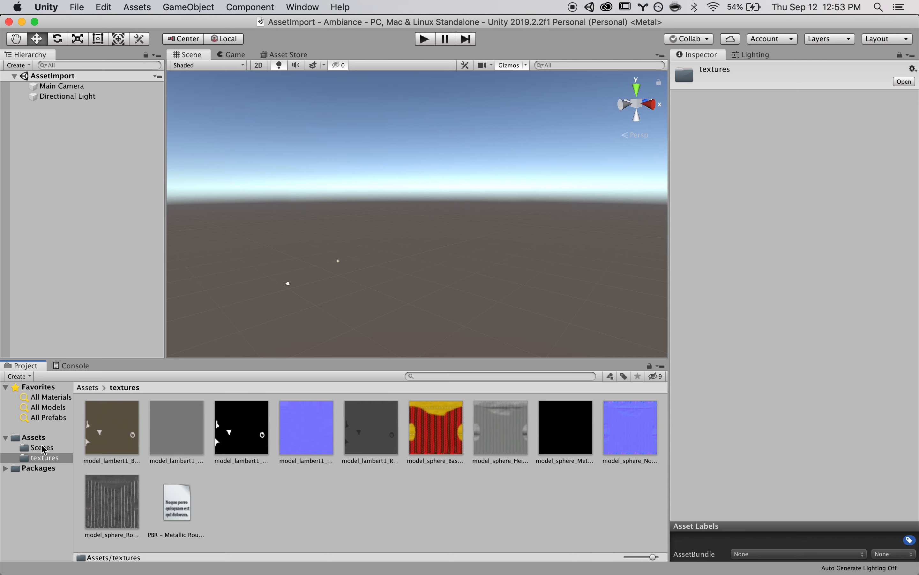
click(28, 437)
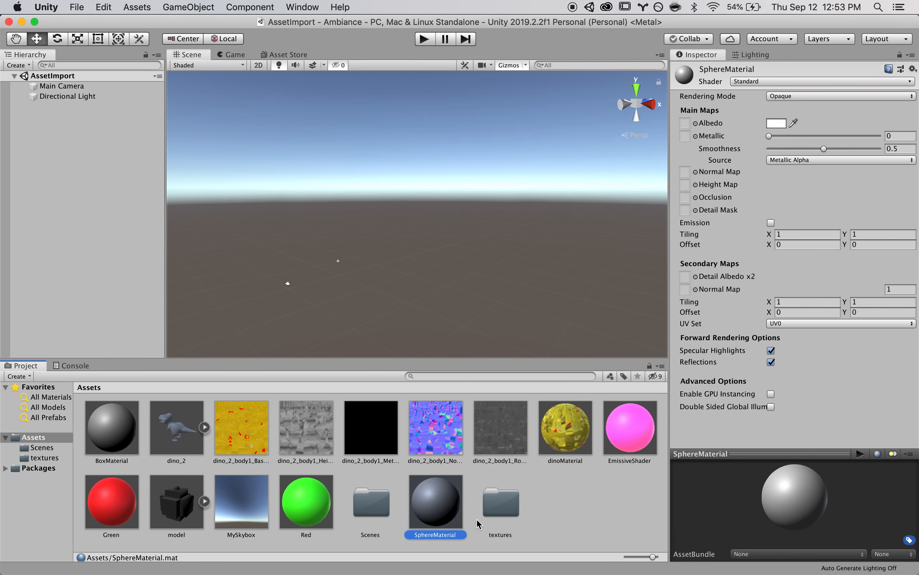
Step: Lock the Inspector on SphereMaterial, assign model_sphere_BaseColor as its Albedo map, and shrink the textures folder's thumbnails to a name list
click(901, 56)
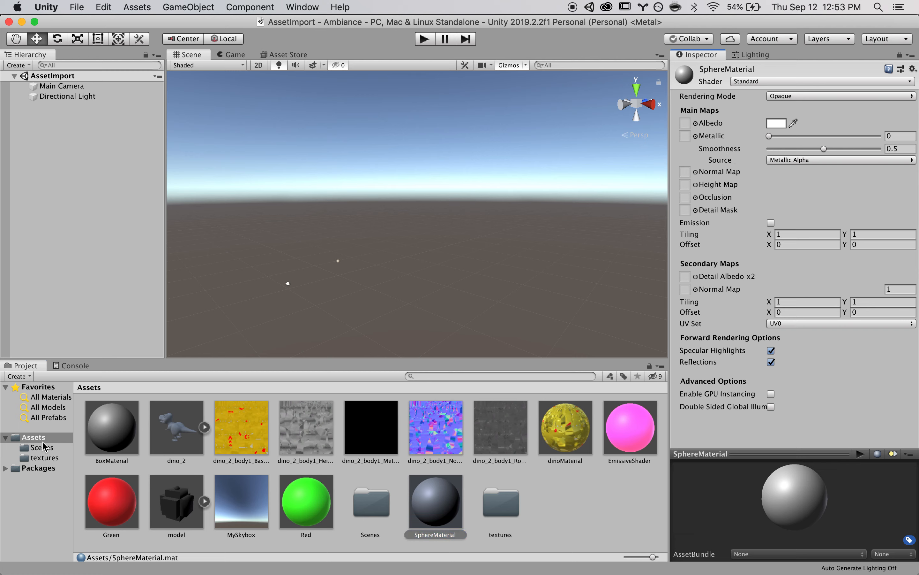
click(44, 458)
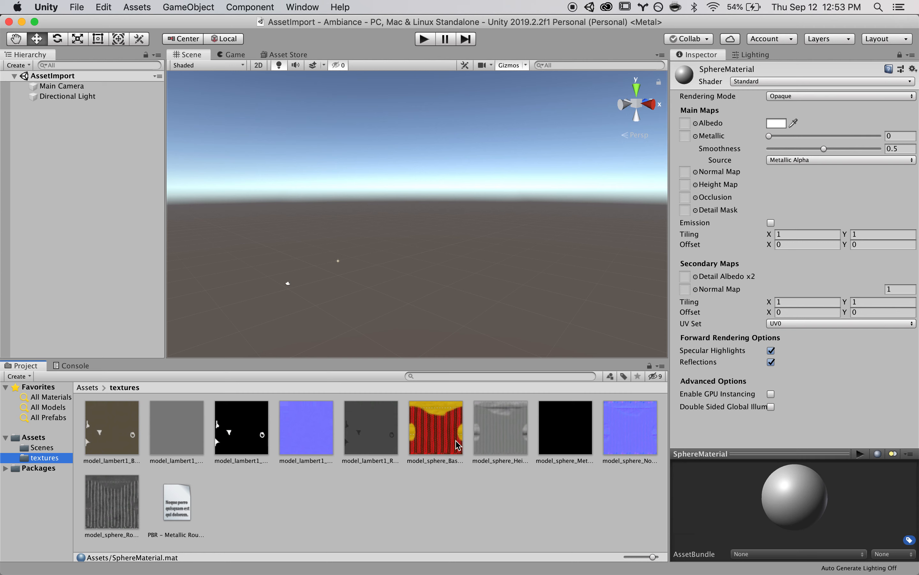
drag(436, 433, 687, 128)
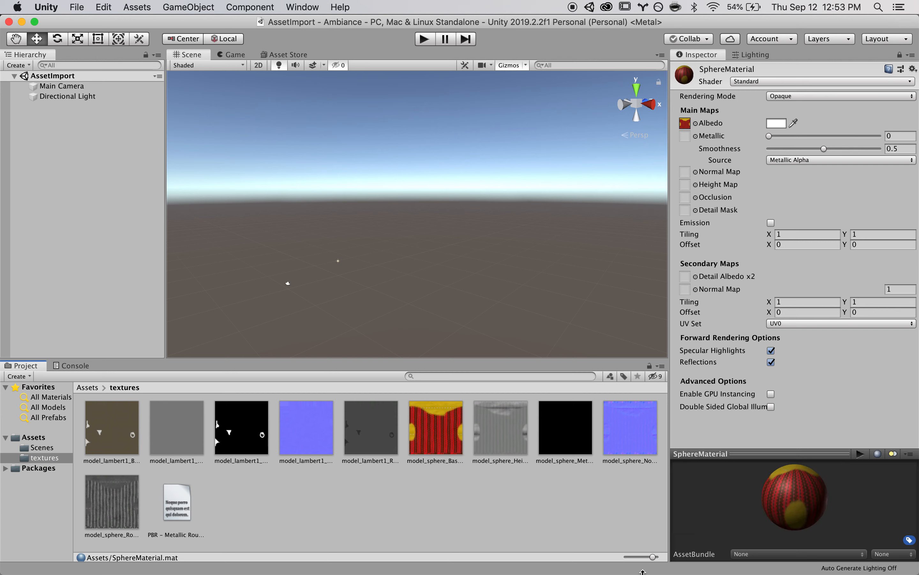
drag(652, 557, 626, 557)
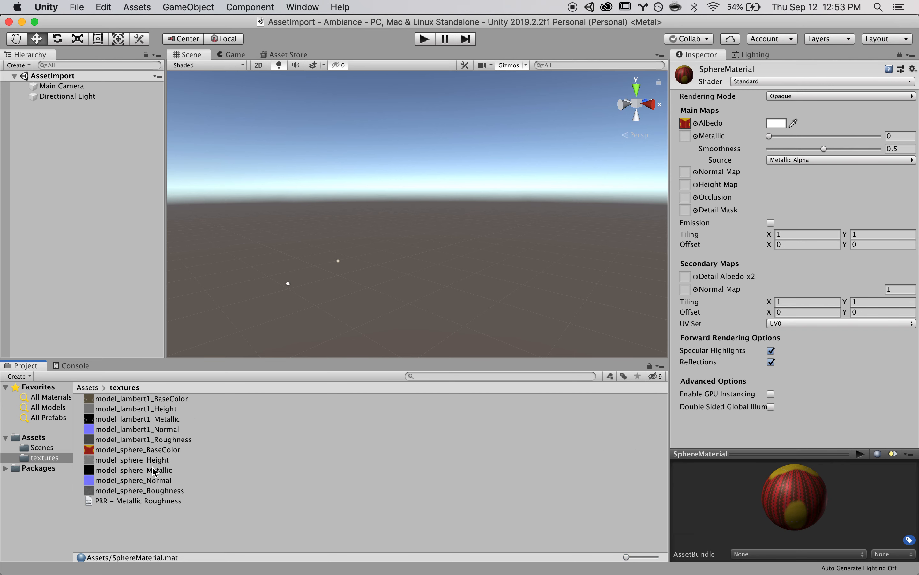
Step: Assign model_sphere_Metallic, model_sphere_Normal and model_sphere_Height to SphereMaterial's matching map slots, and model_sphere_Roughness to its Detail Mask
drag(154, 473, 687, 140)
drag(154, 481, 686, 172)
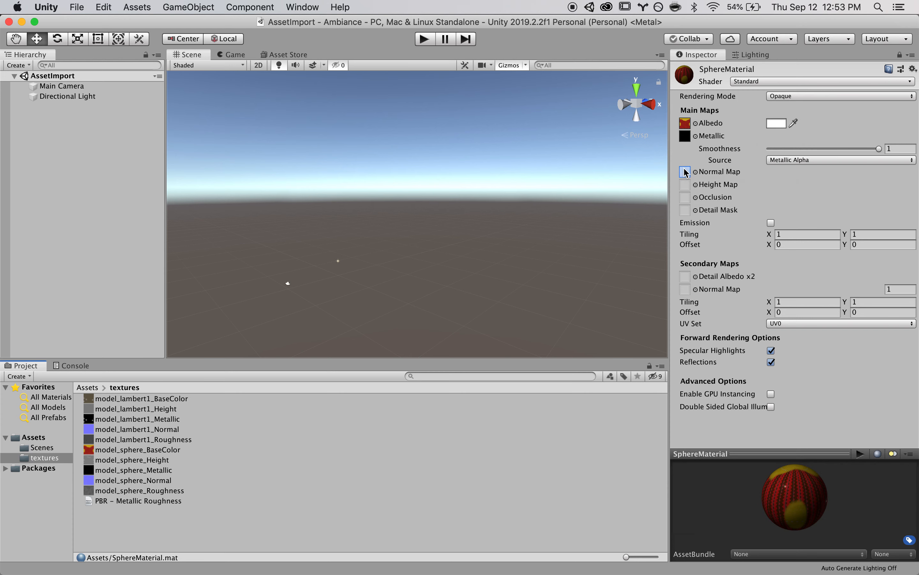
drag(147, 461, 690, 223)
drag(172, 494, 685, 247)
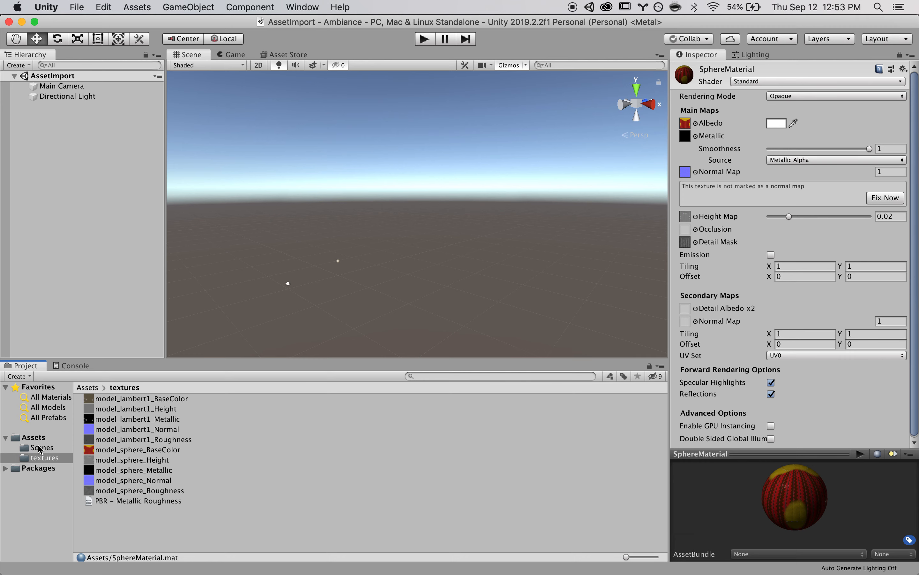
Step: Release the Inspector lock, lock it on BoxMaterial from the Assets folder instead, and show the textures folder's contents
click(38, 439)
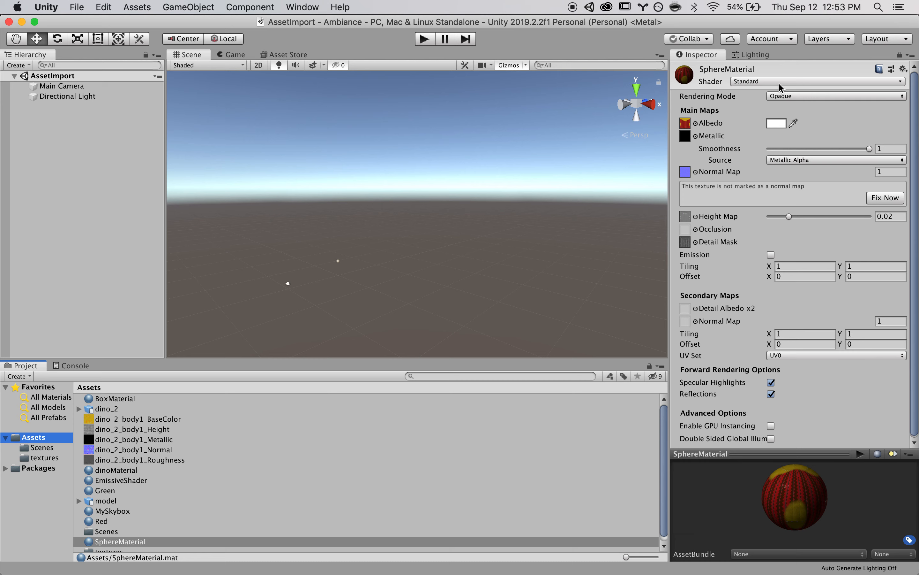
click(901, 54)
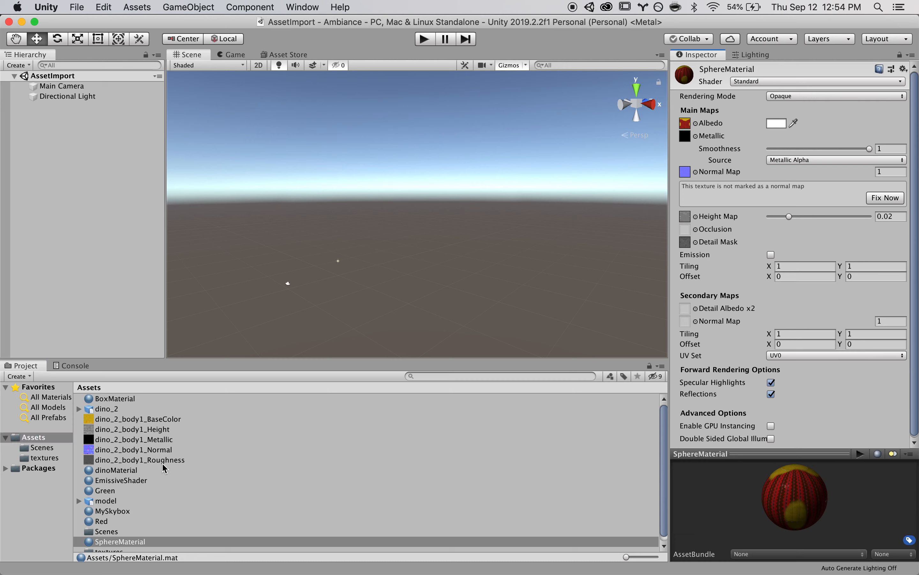
click(115, 399)
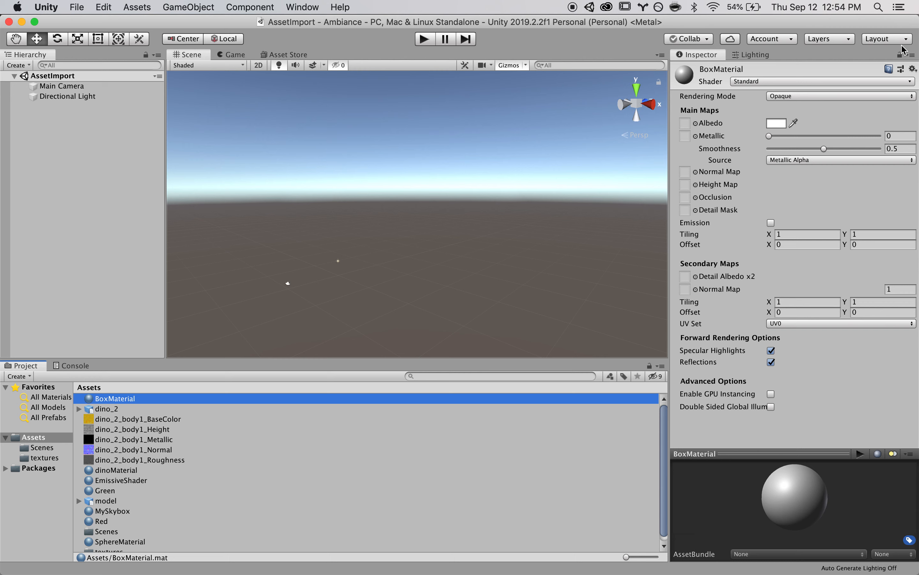
click(900, 58)
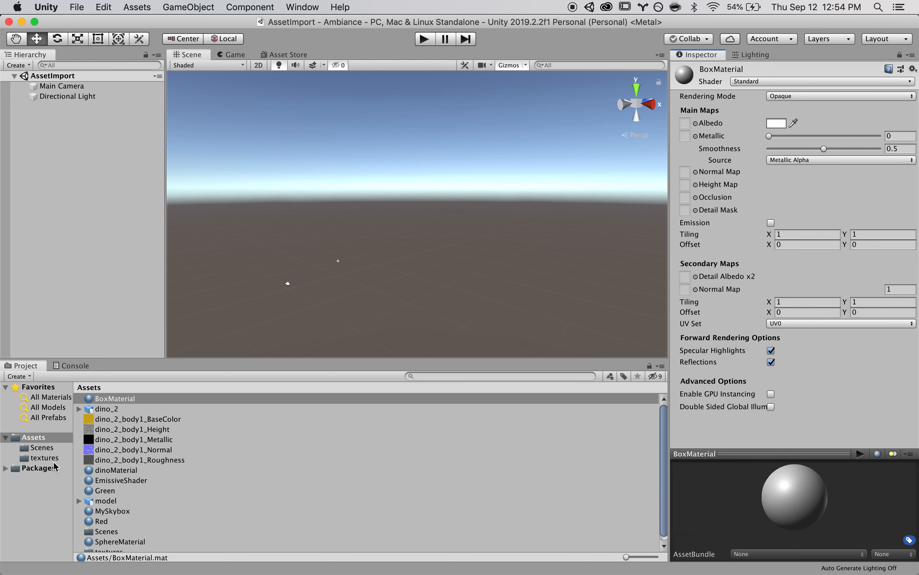
click(44, 457)
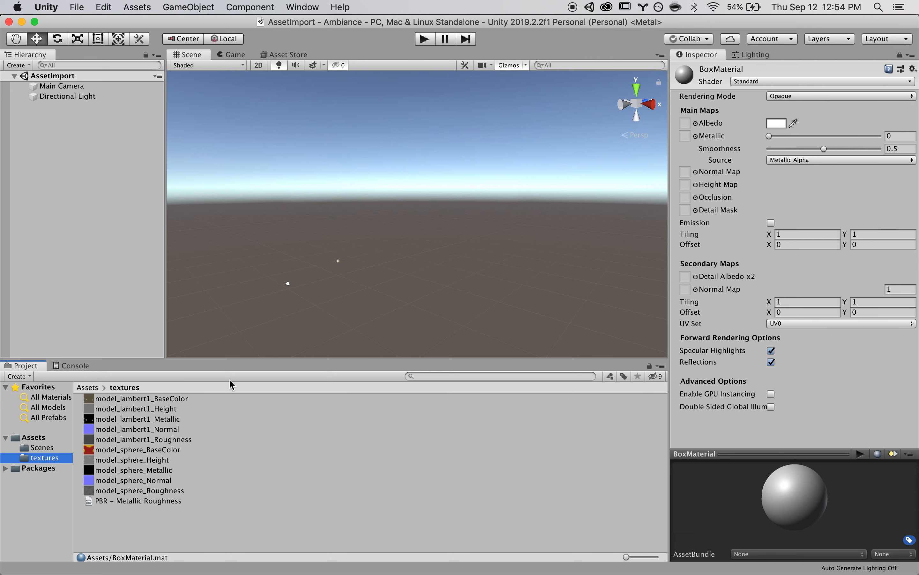
Step: Assign the model_lambert1 BaseColor, Metallic, Normal and Height textures to BoxMaterial's Albedo, Metallic, Normal and Height slots, and Roughness to Detail Mask
drag(176, 400, 686, 126)
drag(178, 418, 685, 136)
drag(175, 428, 686, 177)
drag(169, 410, 684, 221)
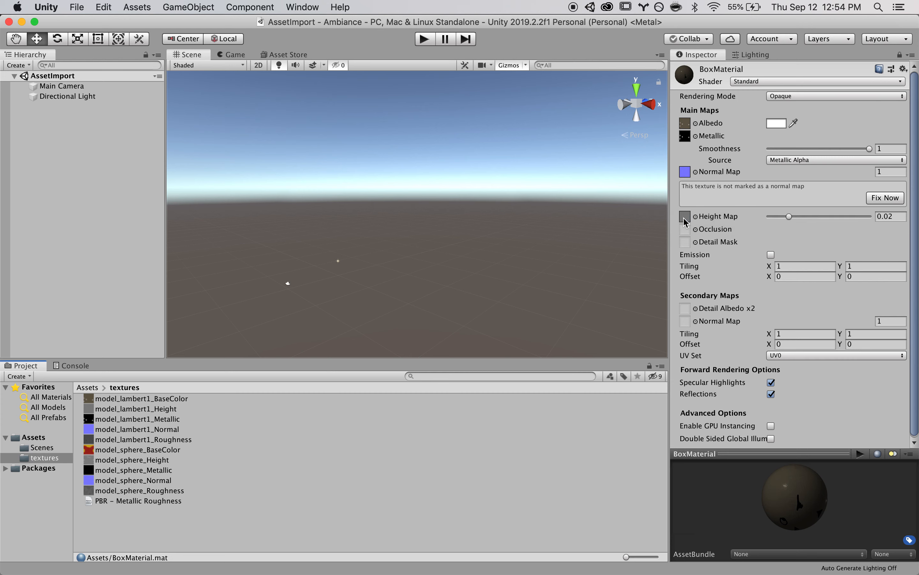
drag(179, 441, 689, 245)
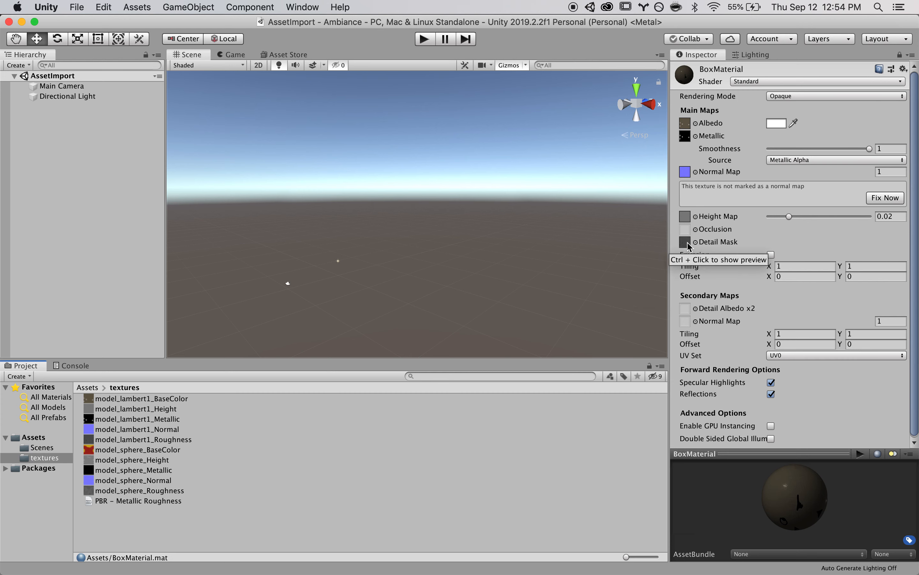
Step: Return to the Assets folder, unlock the Inspector and enlarge the asset thumbnails
click(45, 438)
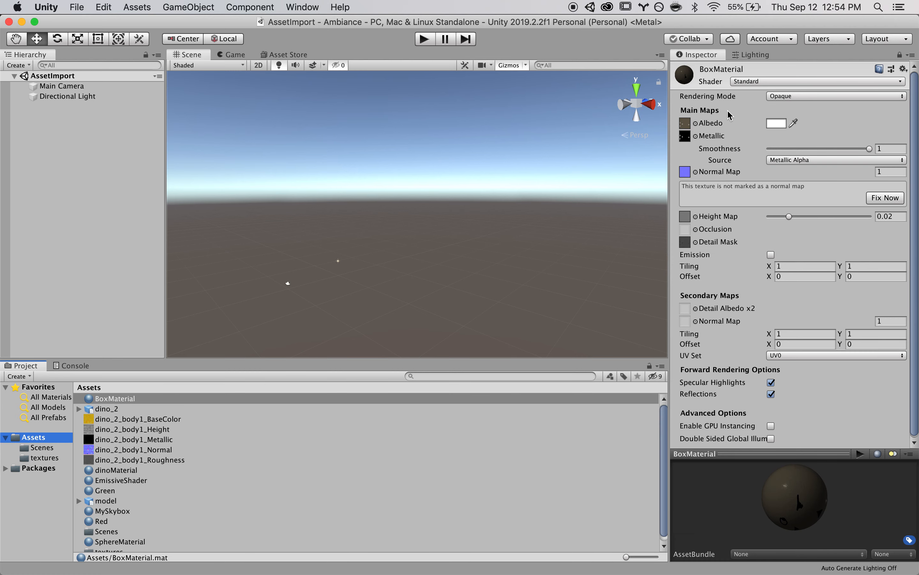
click(899, 56)
drag(626, 556, 647, 557)
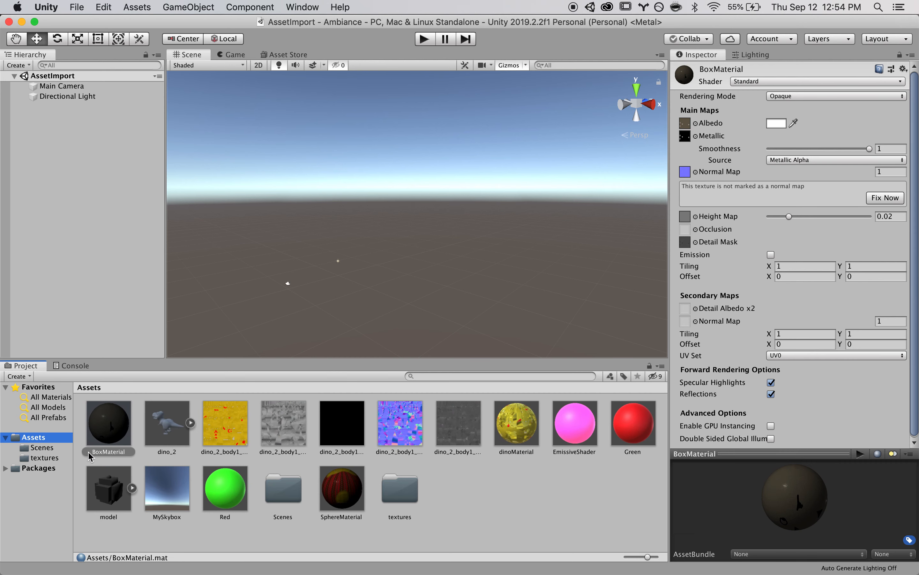
Step: Add the model asset to the scene and apply BoxMaterial to its box part and SphereMaterial to its sphere part
drag(110, 490, 92, 165)
double_click(95, 107)
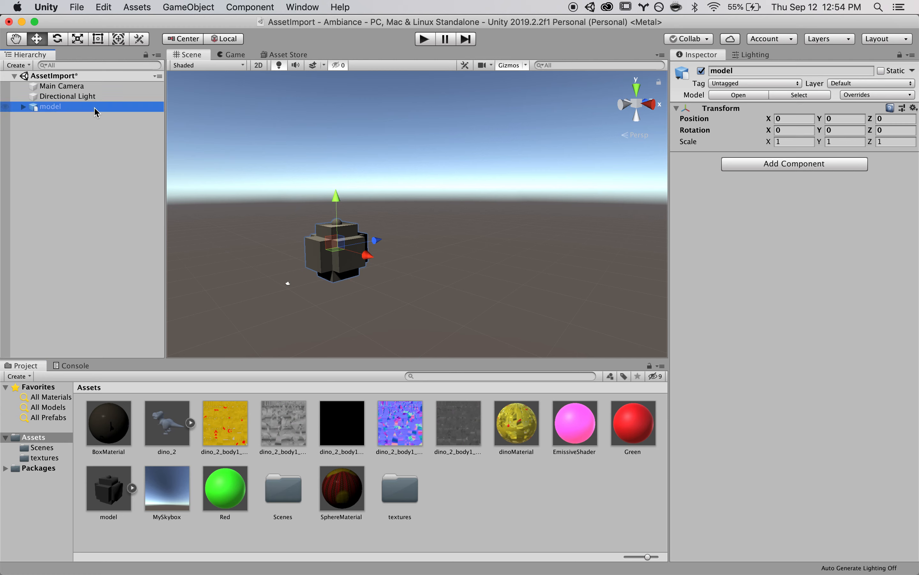
alt+drag(383, 168, 376, 236)
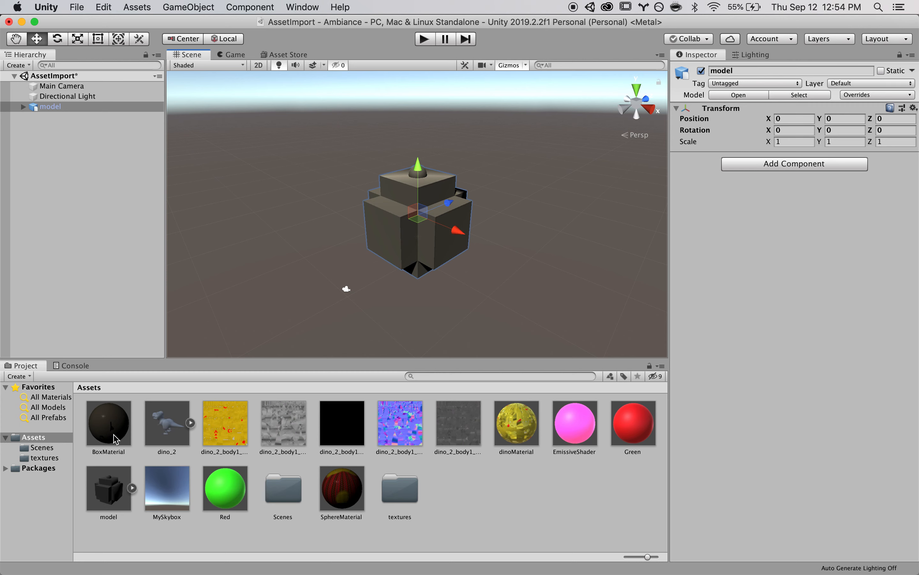
drag(116, 439, 379, 229)
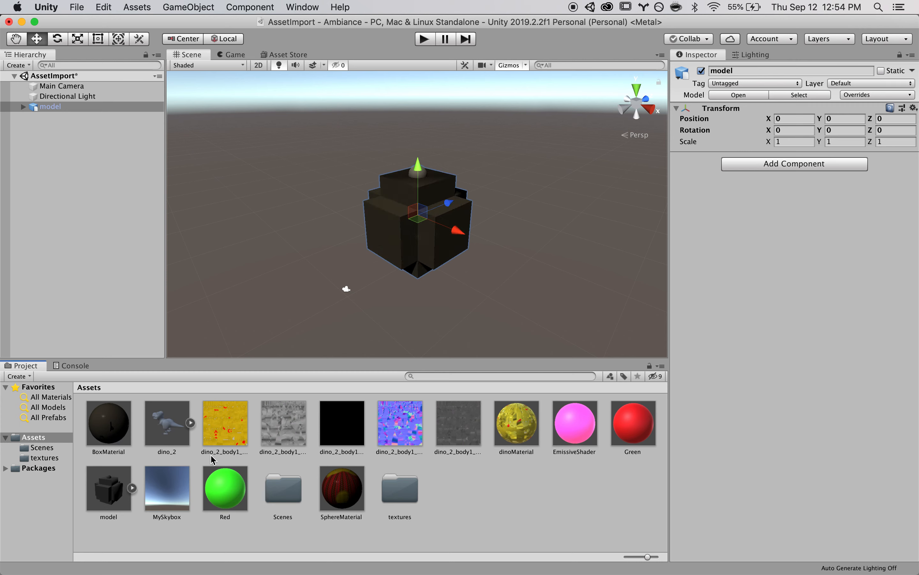
drag(359, 496, 422, 176)
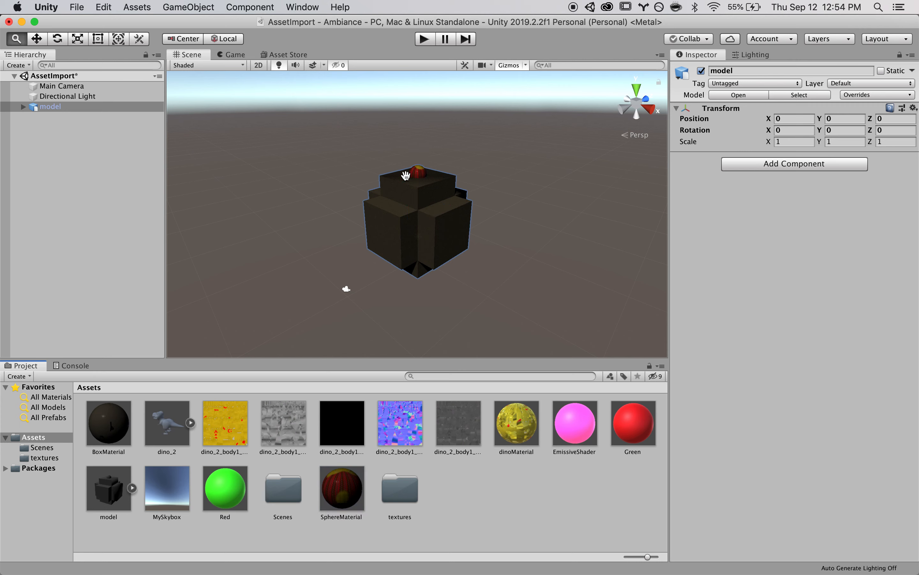
Step: Examine the textured model from several angles and up close to check its box and sphere surfaces
alt+drag(313, 179, 836, 148)
alt+drag(450, 242, 505, 473)
alt+drag(514, 250, 648, 124)
alt+drag(433, 231, 428, 176)
scroll(429, 177, up, 3)
scroll(428, 176, up, 5)
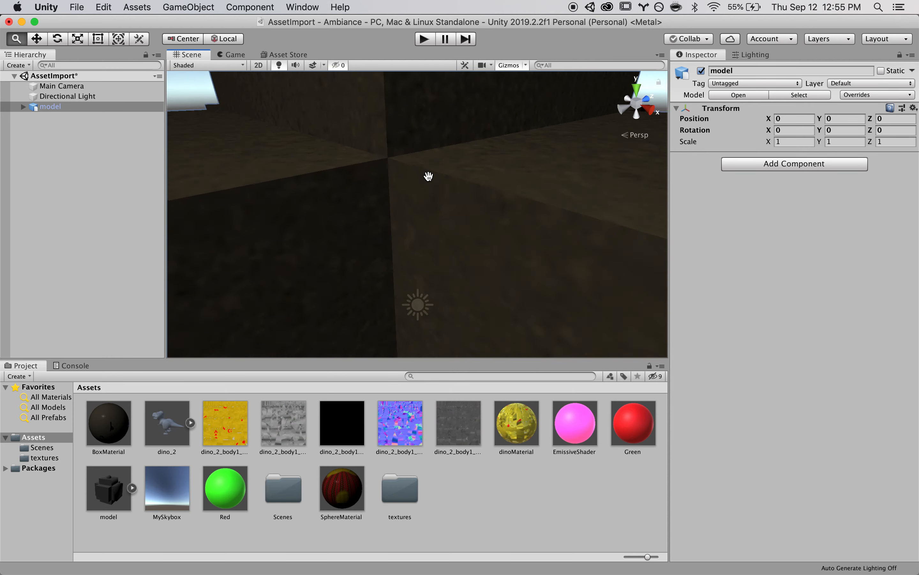
scroll(428, 175, down, 3)
alt+drag(452, 196, 453, 263)
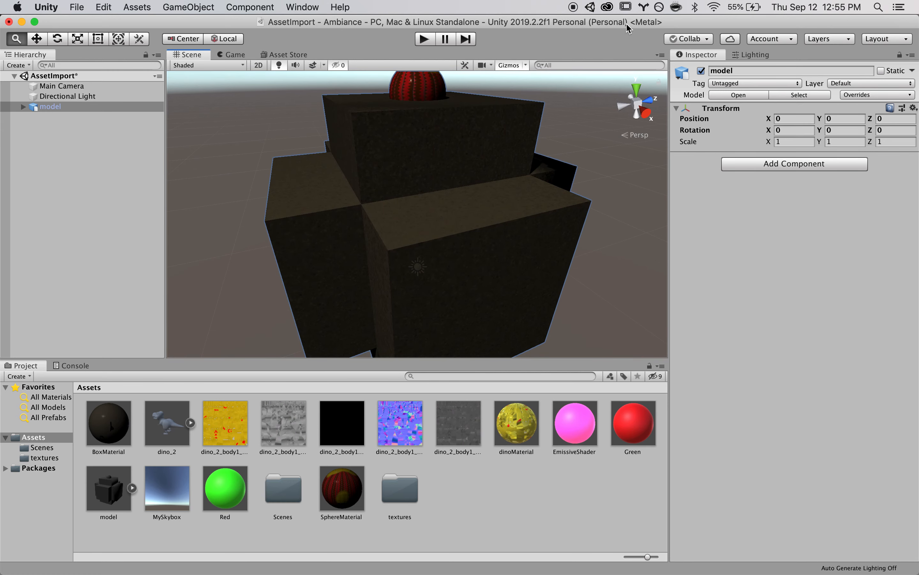
scroll(316, 105, down, 5)
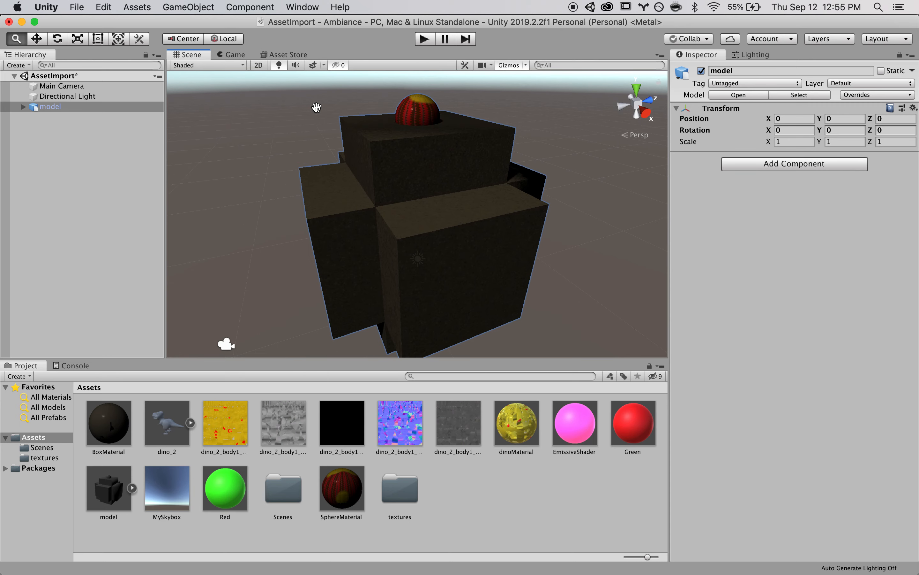